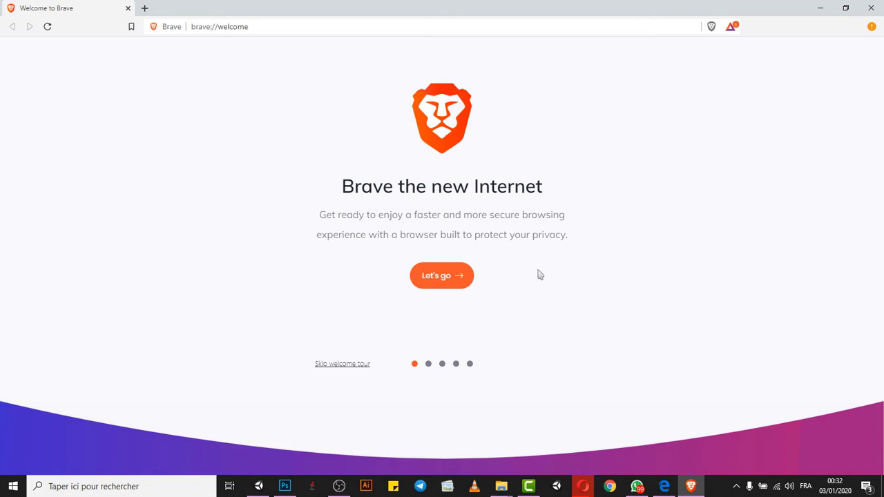
Go through the welcome tour's Import and Shields steps and pick Google (default) as the search engine.
click(442, 276)
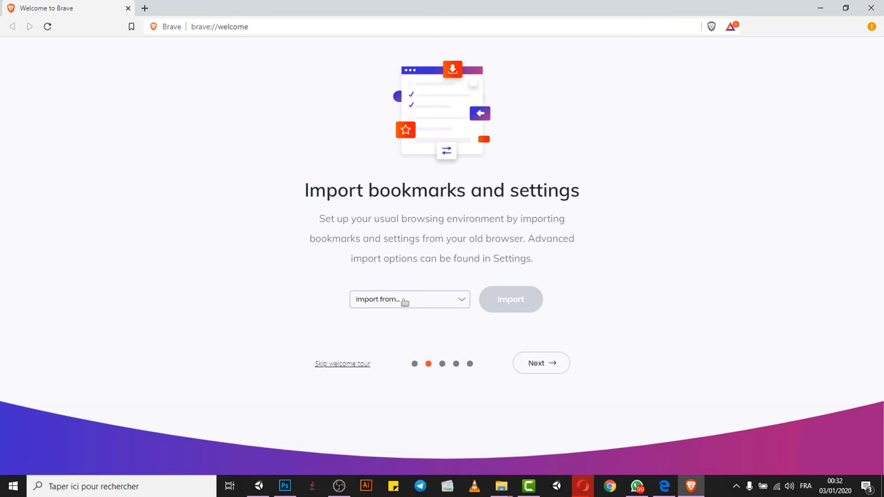
click(405, 302)
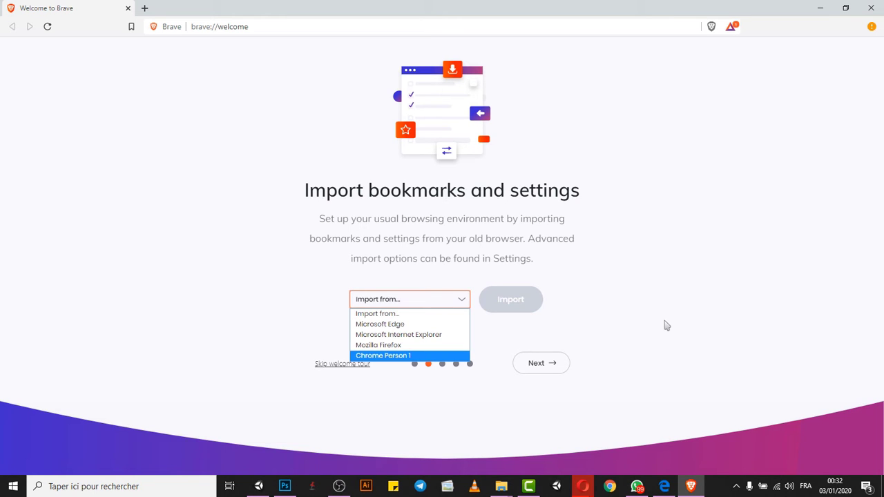
click(540, 363)
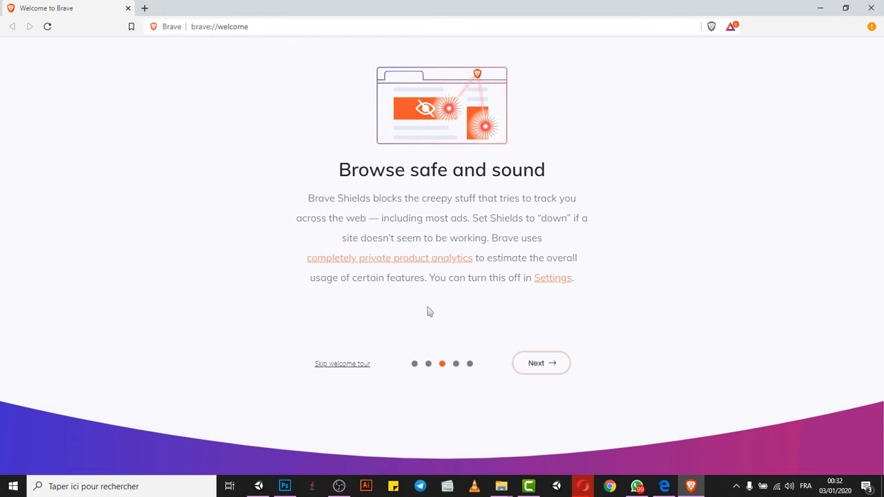
click(540, 363)
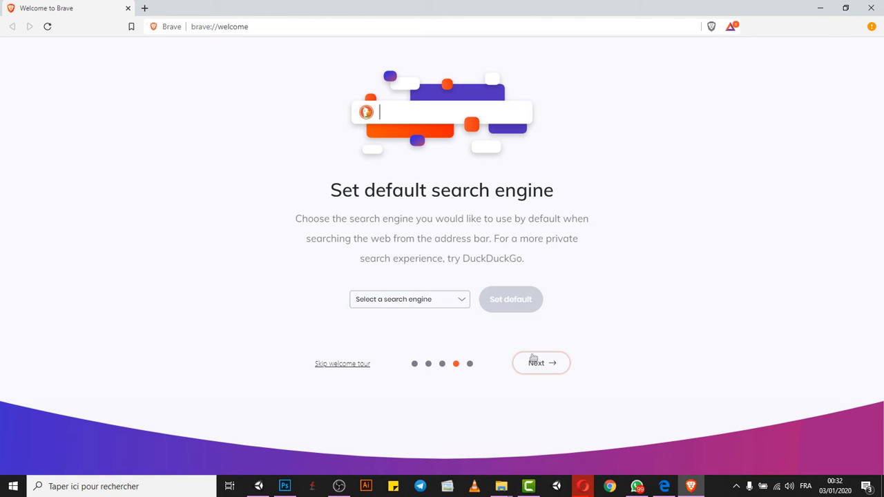
click(434, 299)
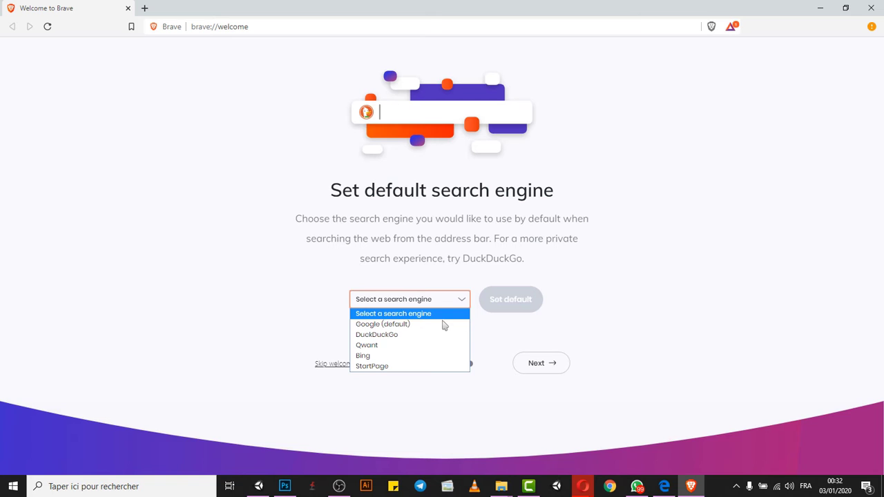
click(406, 325)
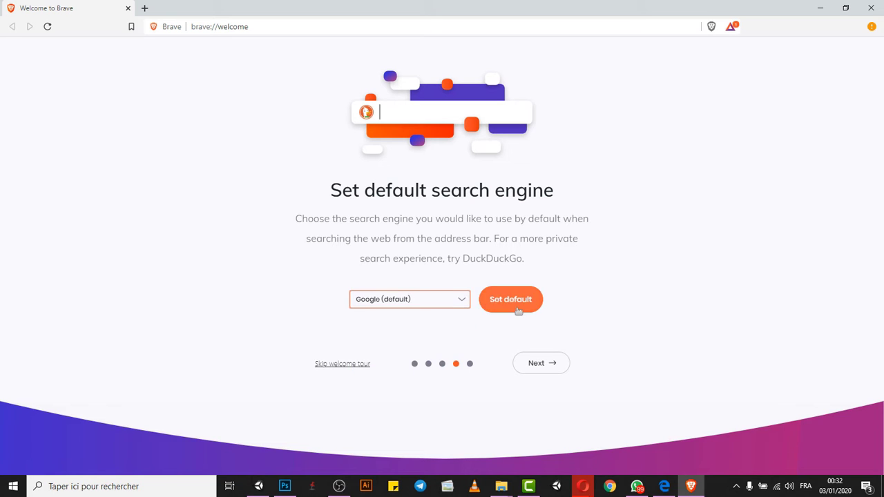
Make Google the default search engine and join Brave Rewards on brave://rewards.
click(517, 308)
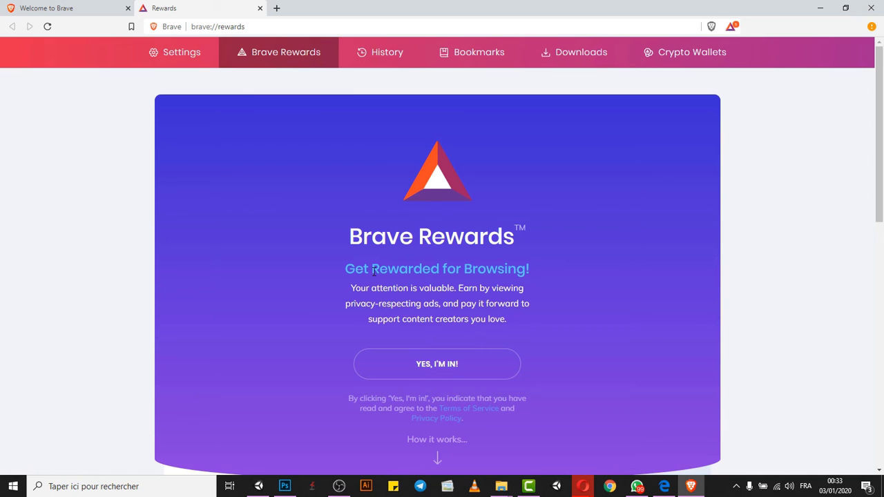
drag(344, 269, 547, 270)
scroll(421, 300, down, 2)
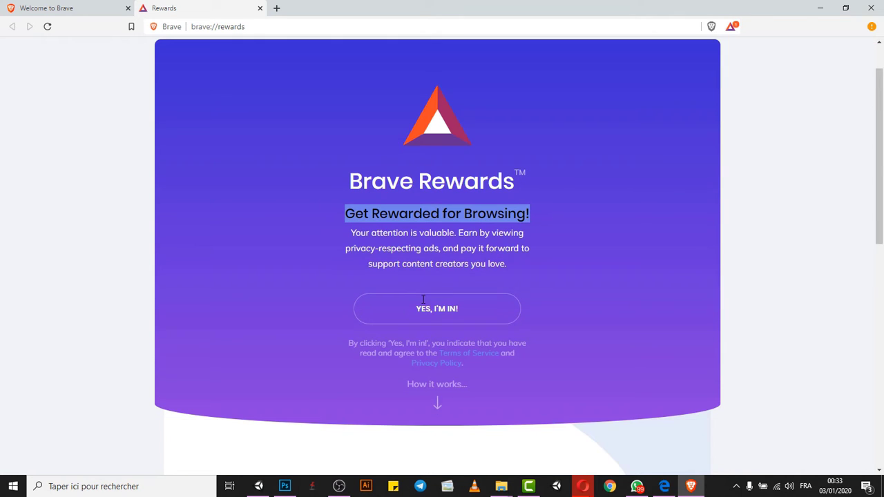
click(437, 257)
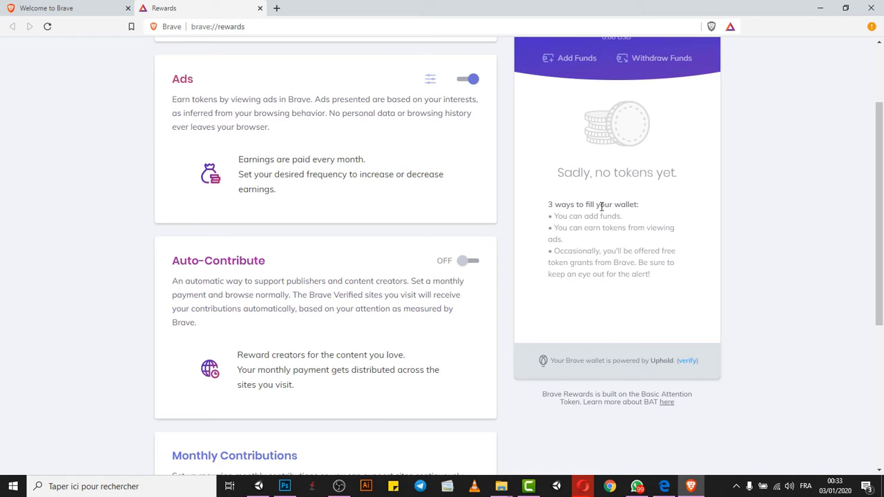
Review the new Rewards wallet at 0.0 BAT with Ads and Auto-Contribute on.
scroll(601, 207, up, 2)
drag(638, 141, 650, 156)
click(648, 156)
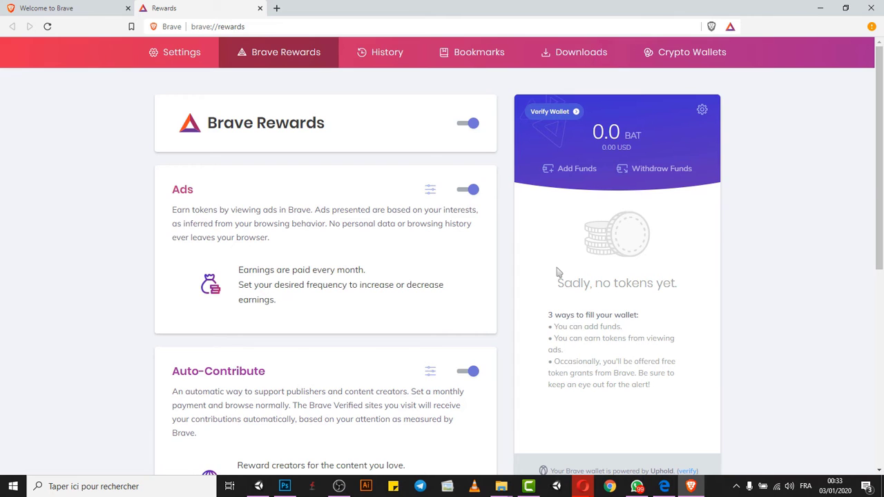
scroll(560, 273, down, 5)
scroll(622, 173, up, 3)
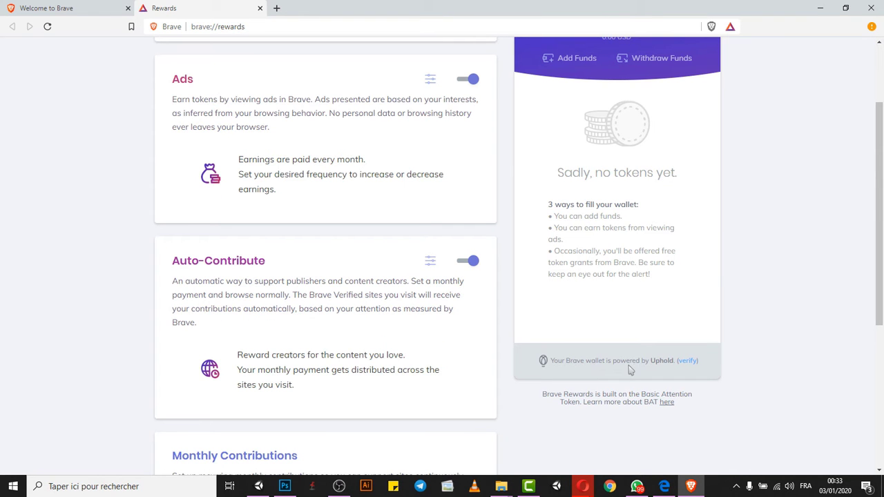
Start verifying the wallet with Uphold and enter the account e-mail and password.
click(691, 364)
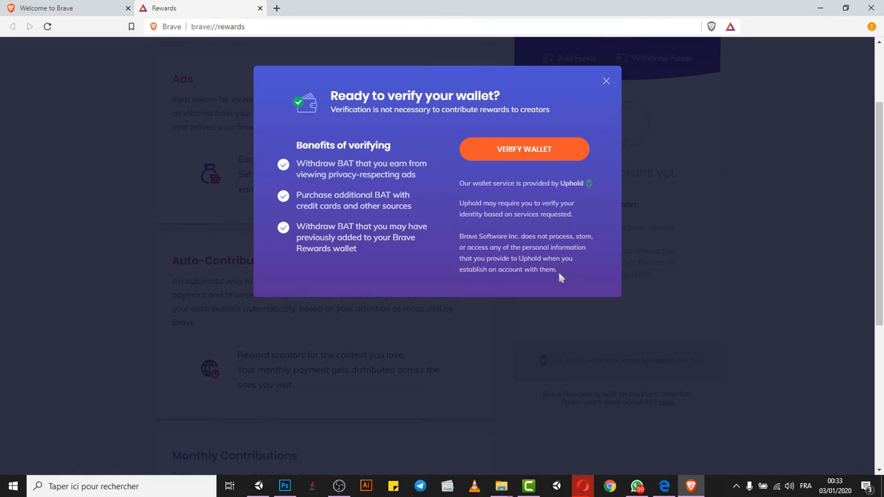
click(517, 154)
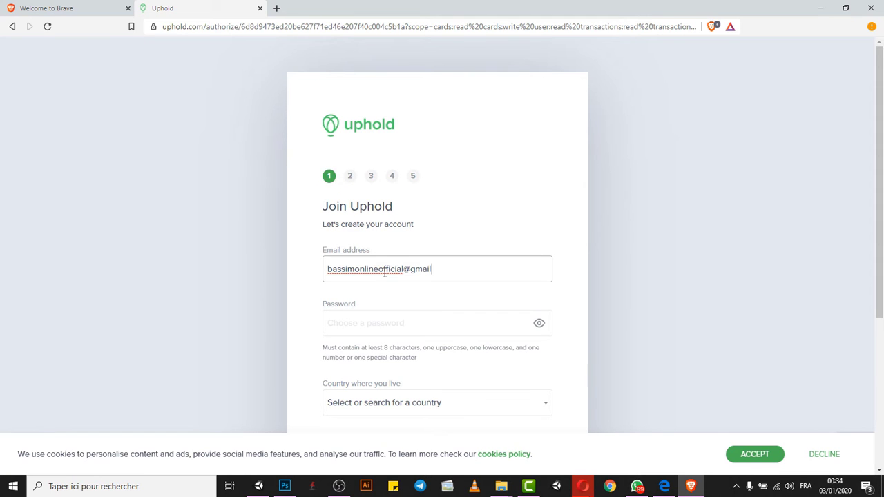
text(.com)
key(Tab)
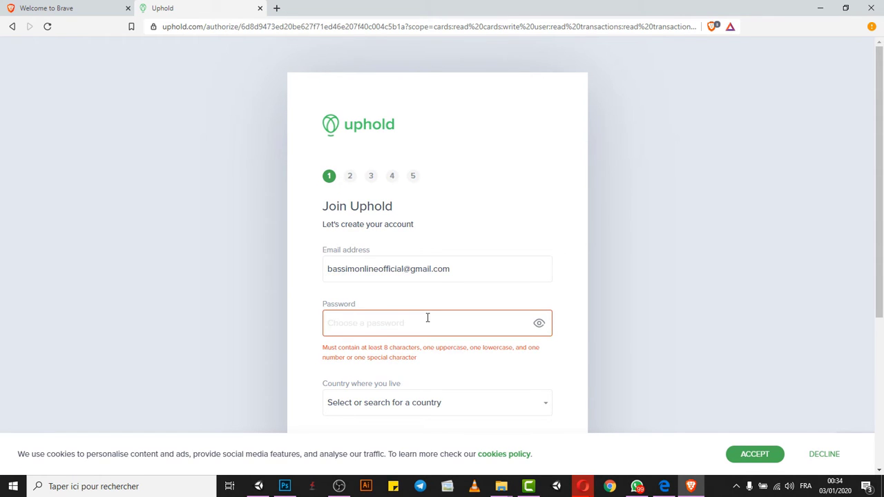
key(ctrl+v)
scroll(428, 317, down, 3)
Choose Morocco as the country on the Uphold account form.
click(430, 174)
text(mor)
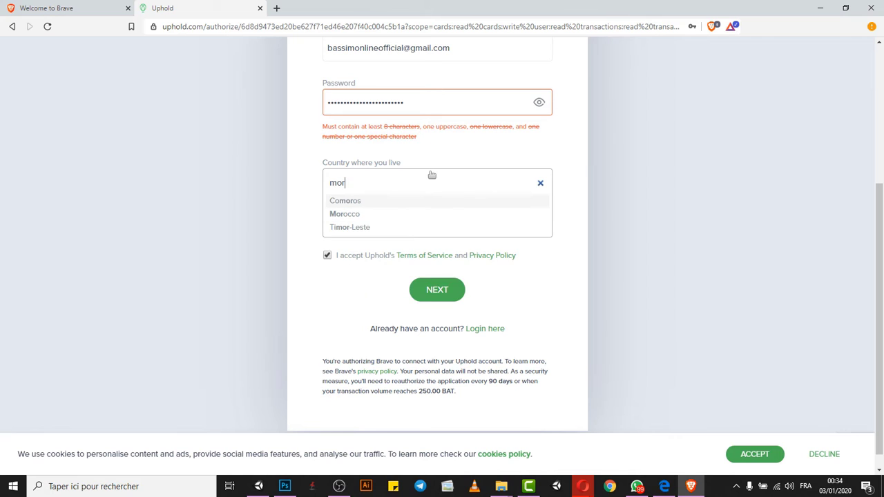
click(345, 215)
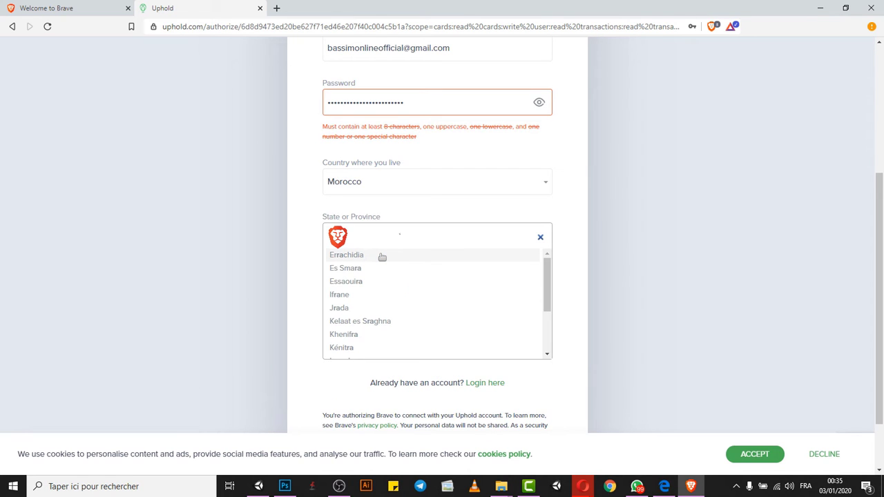
scroll(381, 257, up, 1)
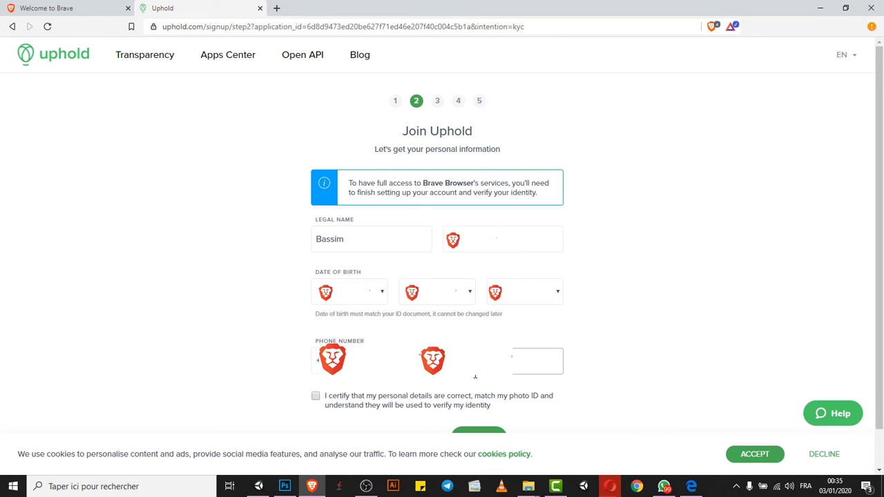
Finish the birth date and certify the personal details are correct.
click(476, 400)
click(521, 294)
click(521, 312)
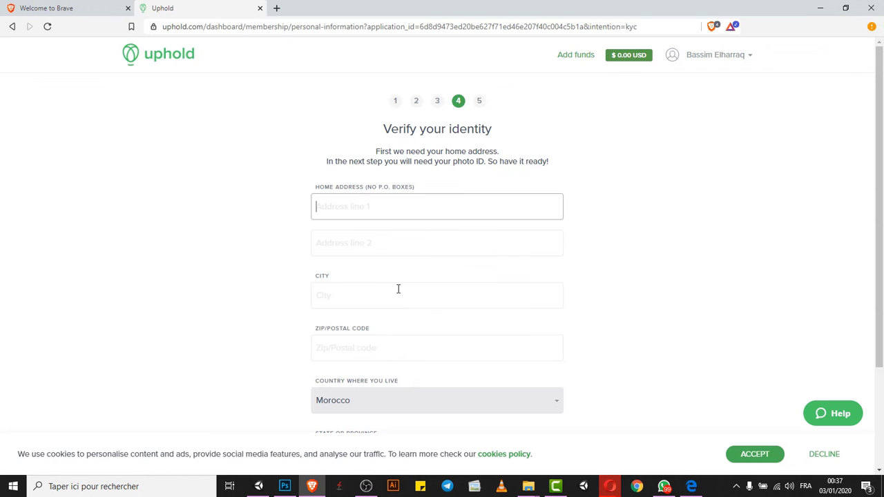
Enter 'Loutisment' as the home address and autofill the remaining address fields.
text(Loutisment)
key(Return)
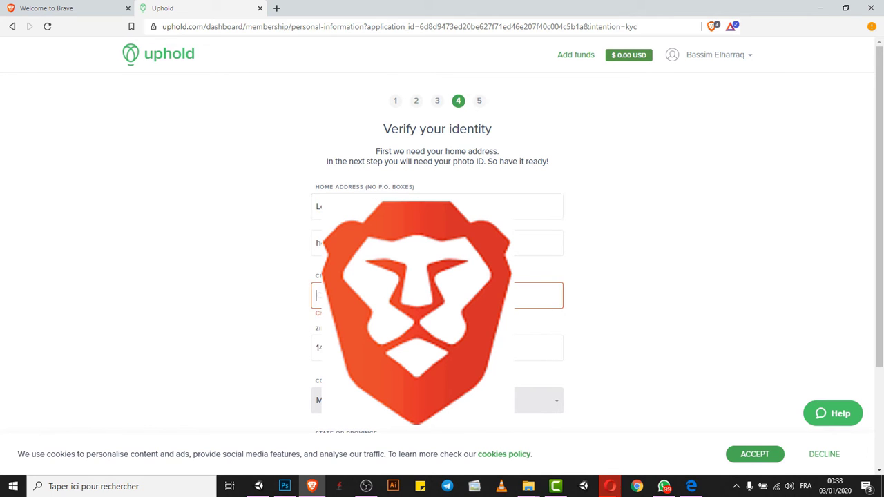
click(415, 242)
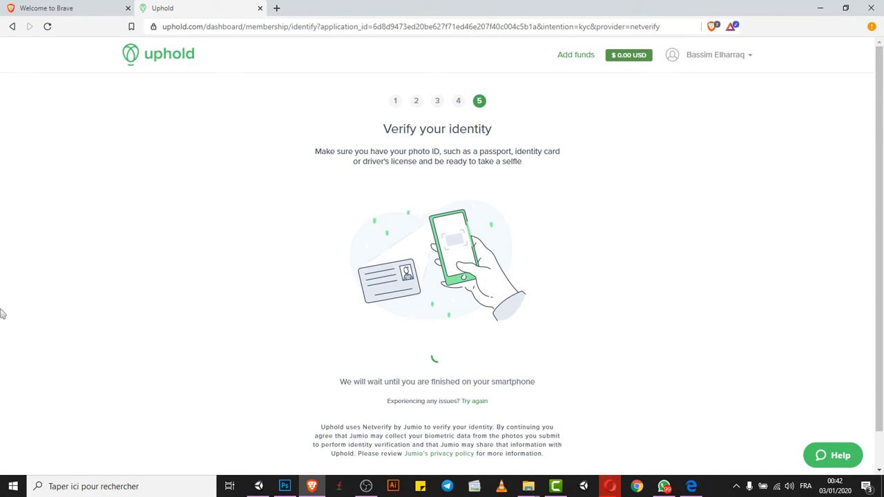
Read through the identity verification instructions on the step 5 page.
scroll(1, 313, down, 1)
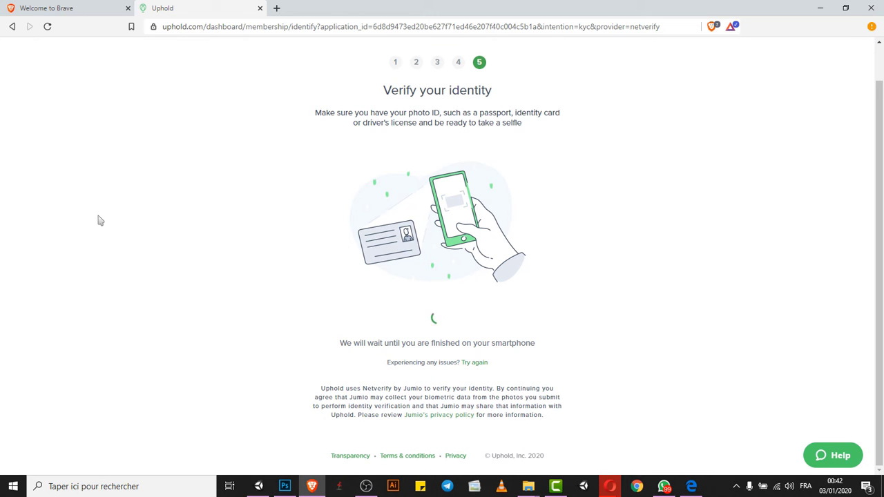
drag(337, 325, 428, 23)
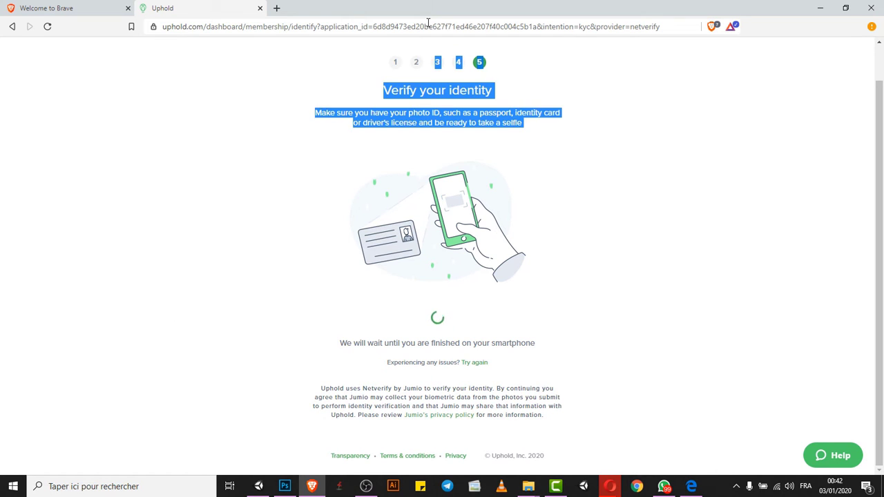
click(643, 195)
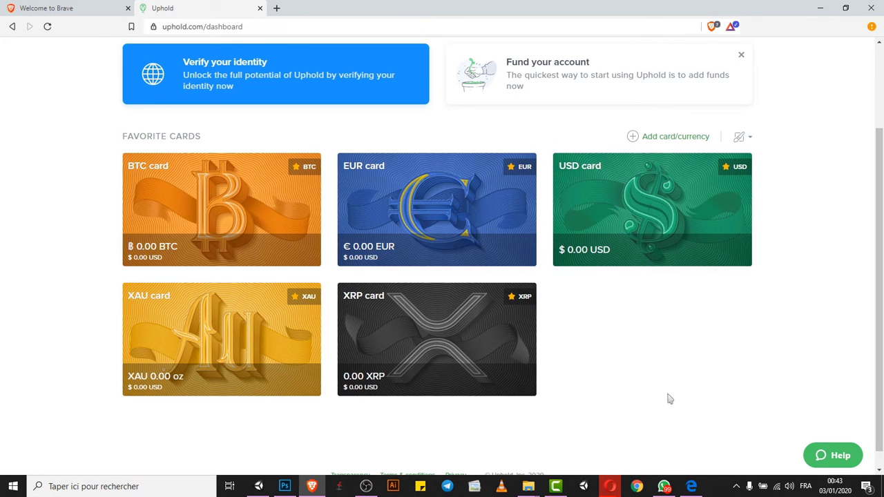
Check the Brave Rewards page, then confirm the Brave Browser 0.00 BAT card on Uphold's dashboard.
scroll(688, 150, up, 2)
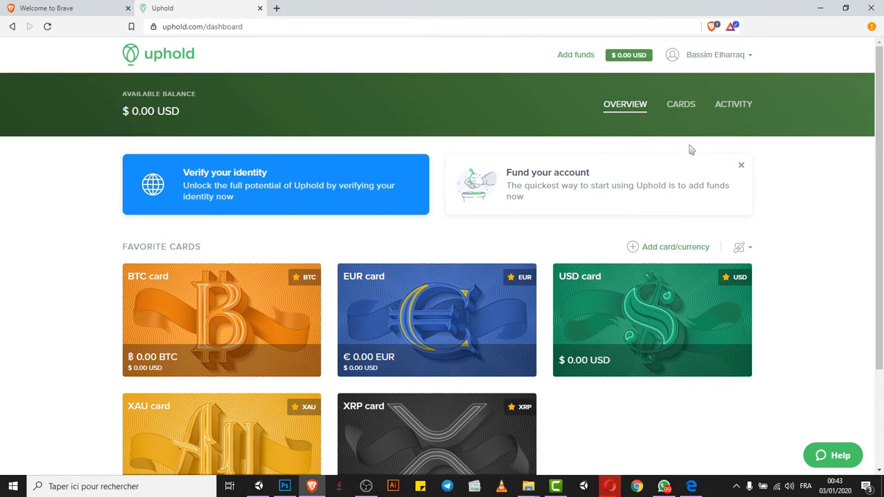
click(726, 61)
key(ctrl+Tab)
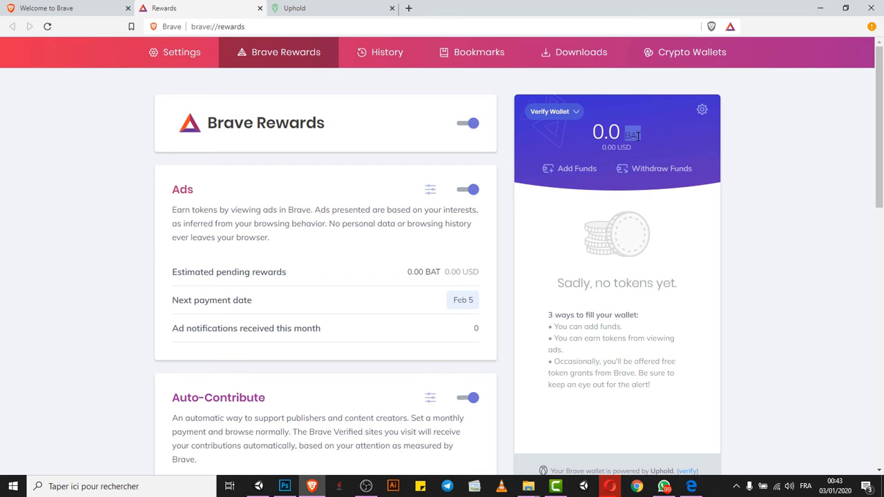
click(316, 9)
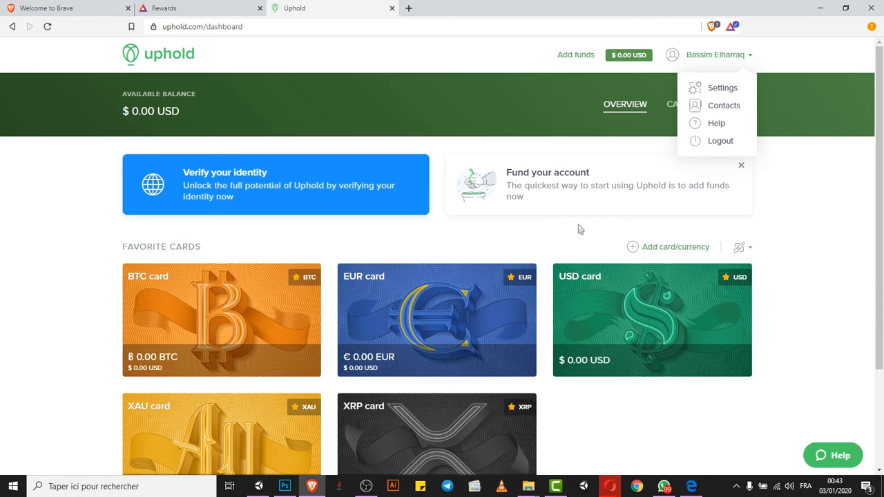
scroll(628, 316, down, 1)
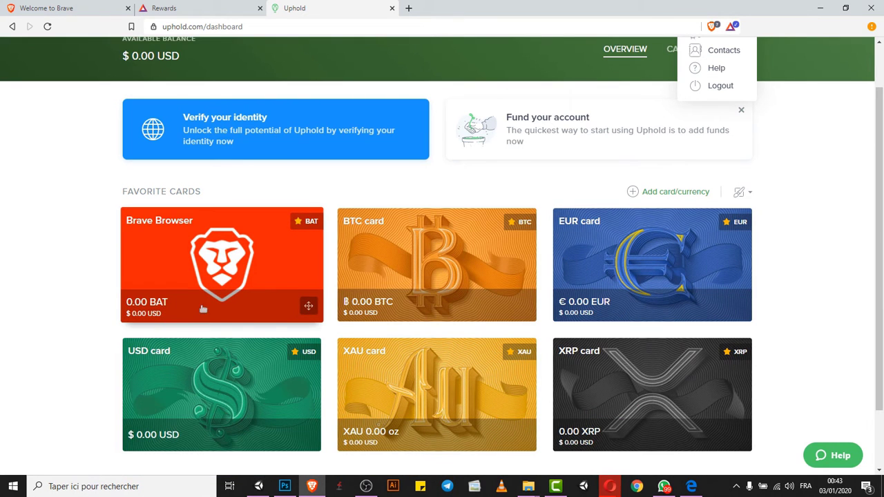
scroll(221, 393, down, 2)
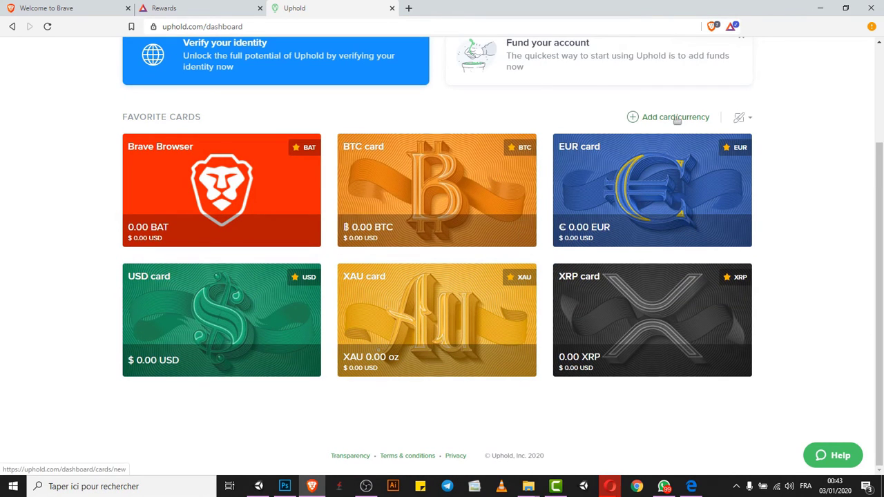
Add a new Ether currency card named 'Ethereum' and create it at 0.00 ETH.
click(676, 117)
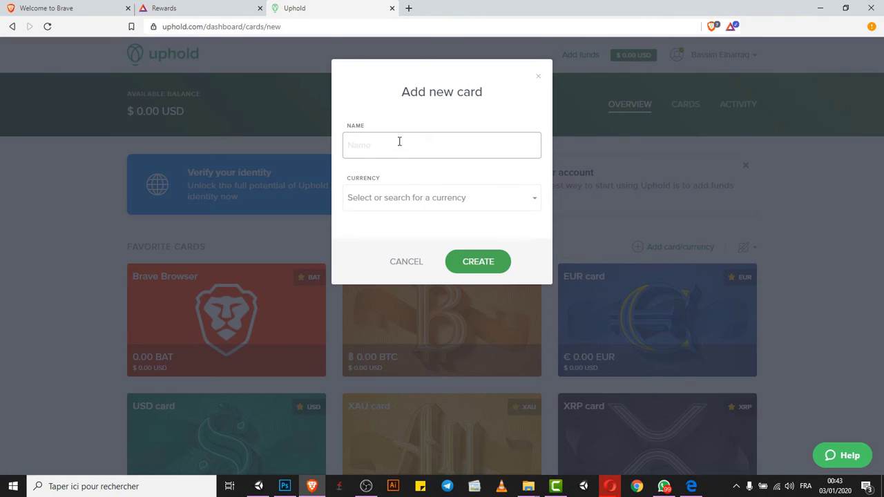
click(427, 202)
scroll(395, 304, down, 10)
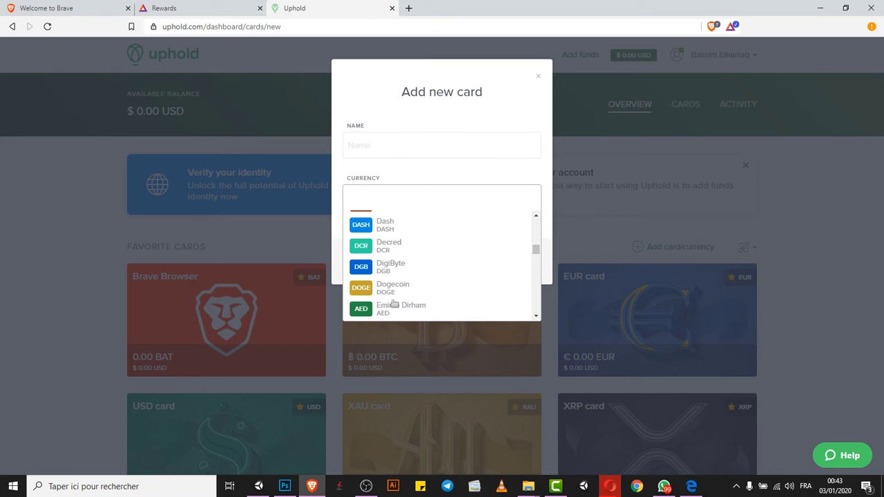
scroll(395, 303, down, 5)
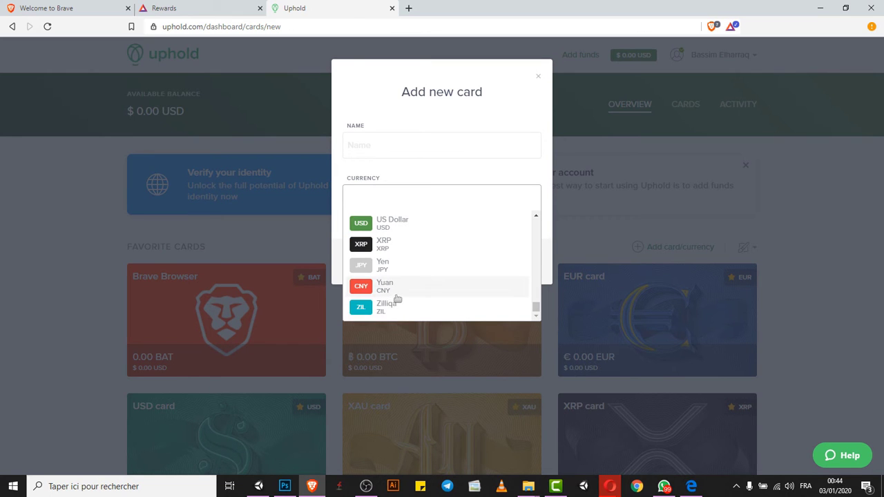
text(rt)
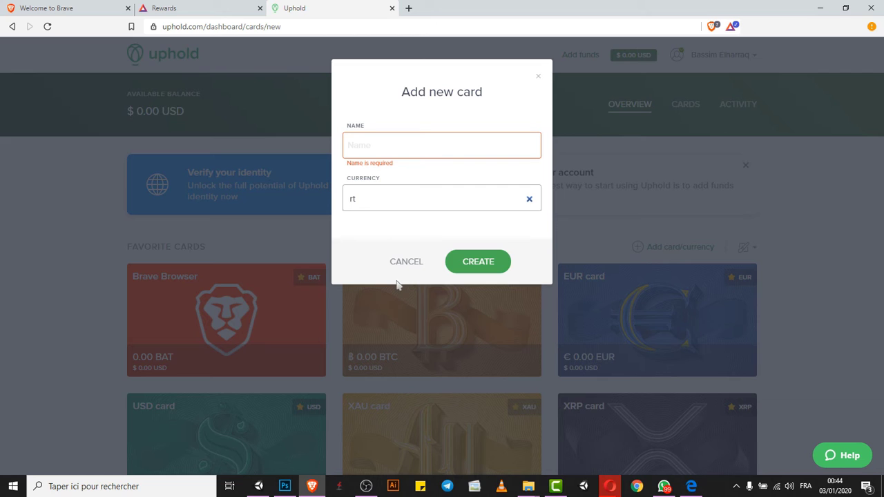
key(BackSpace)
key(BackSpace)
text(eth)
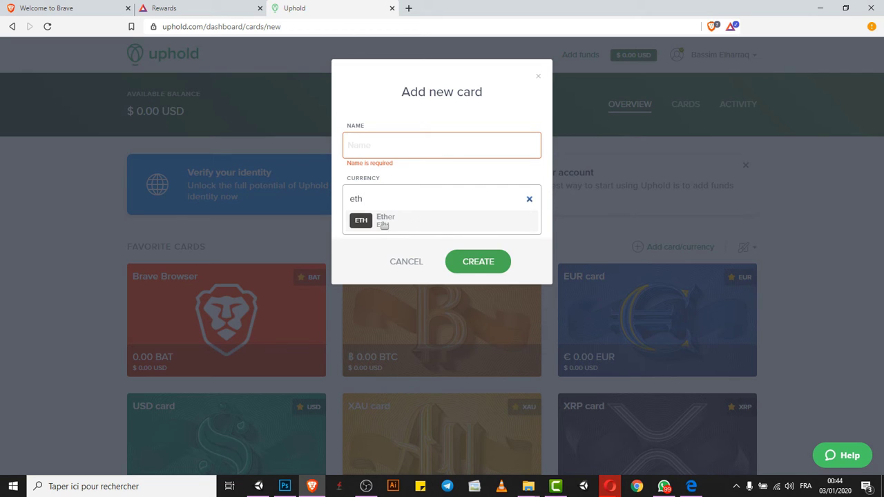
key(Return)
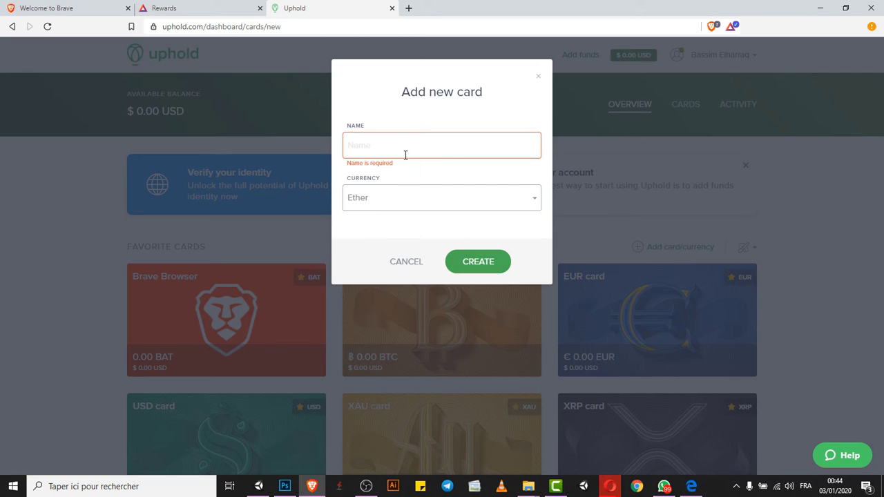
click(395, 140)
text(Ether)
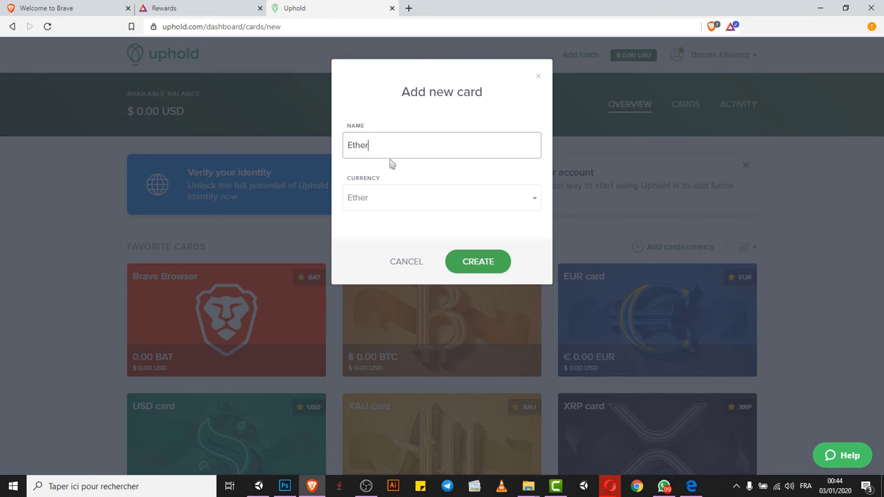
text(eum)
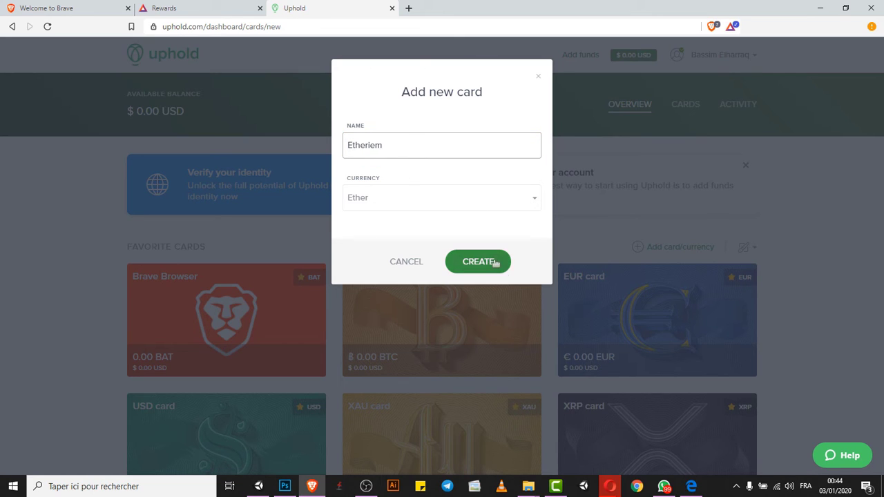
click(498, 261)
scroll(557, 296, down, 3)
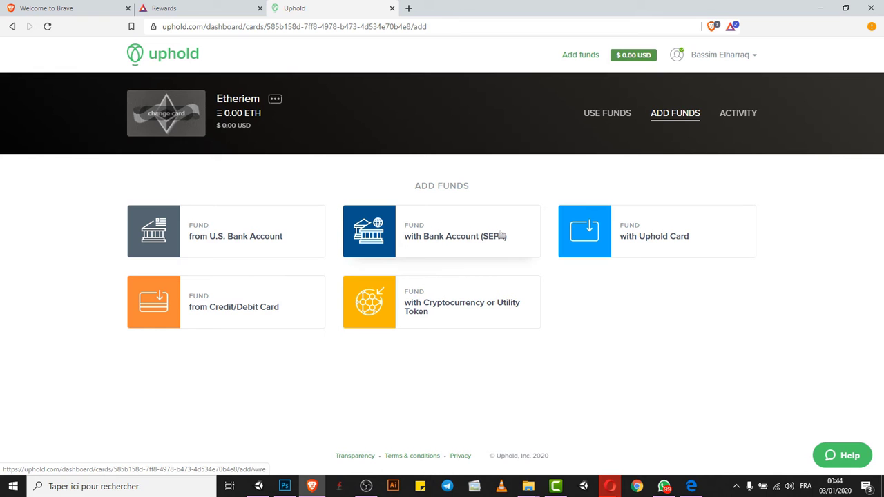
Try funding the card from an Uphold card, dismiss both notices, and return to the dashboard.
click(660, 231)
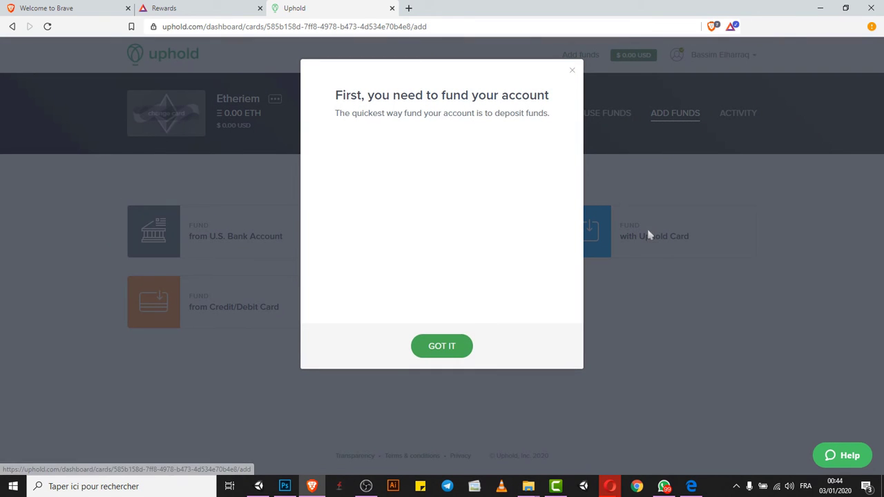
click(442, 347)
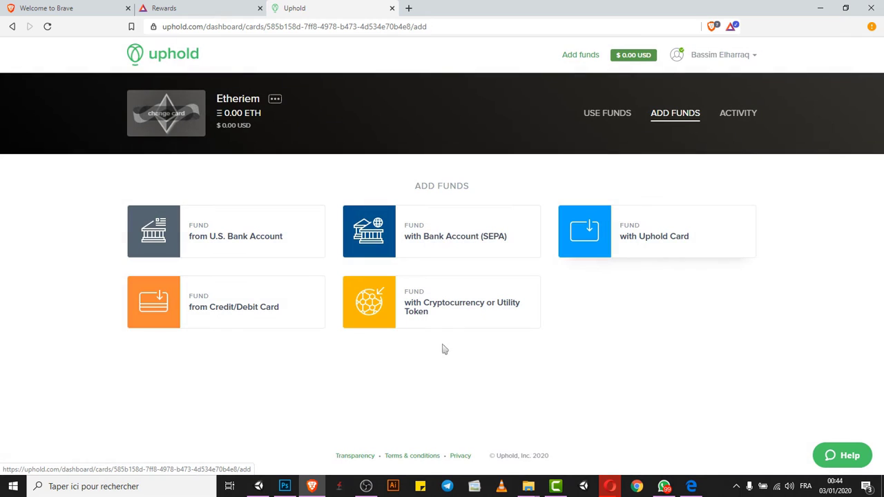
click(642, 236)
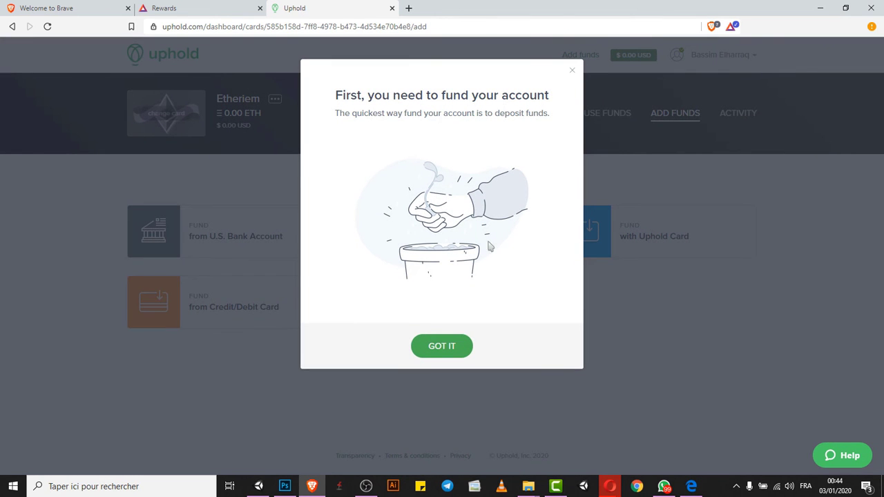
click(442, 347)
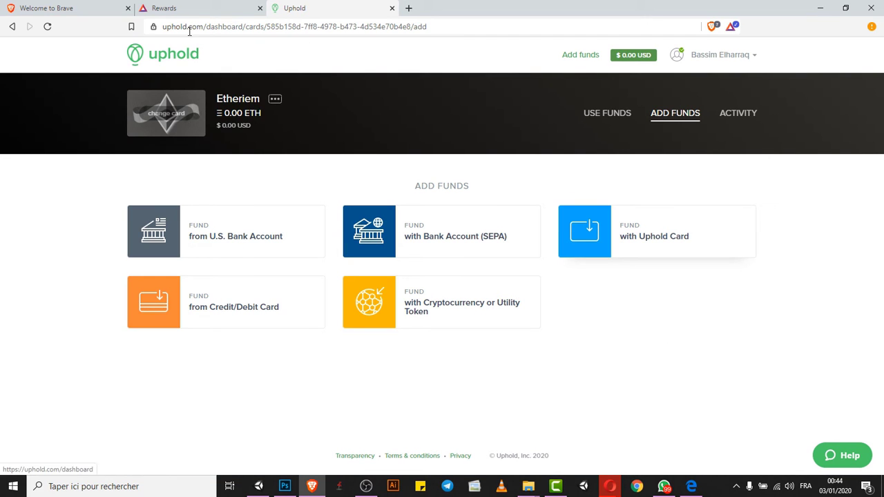
click(172, 61)
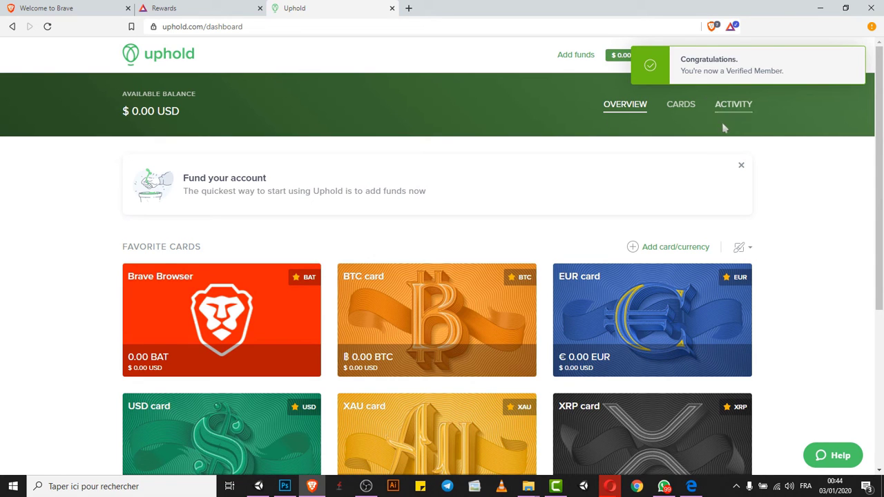
Glance at the Brave Rewards page, then view the list of all Uphold cards.
click(196, 8)
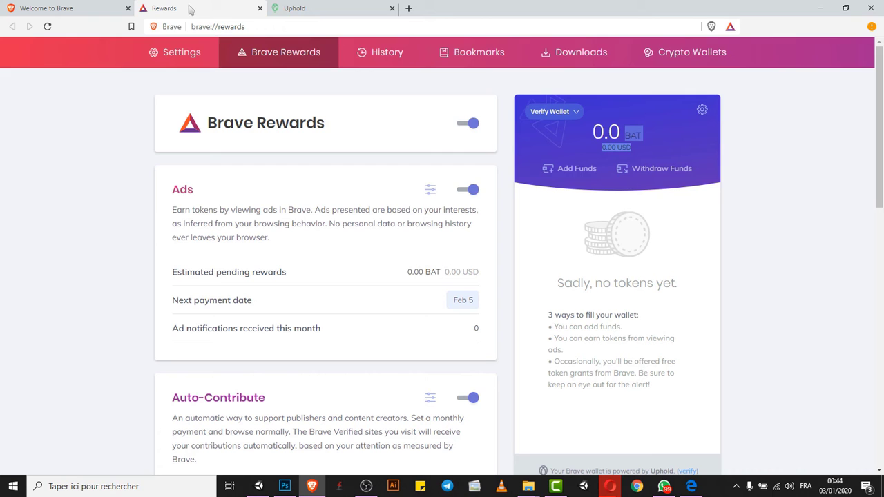
click(324, 7)
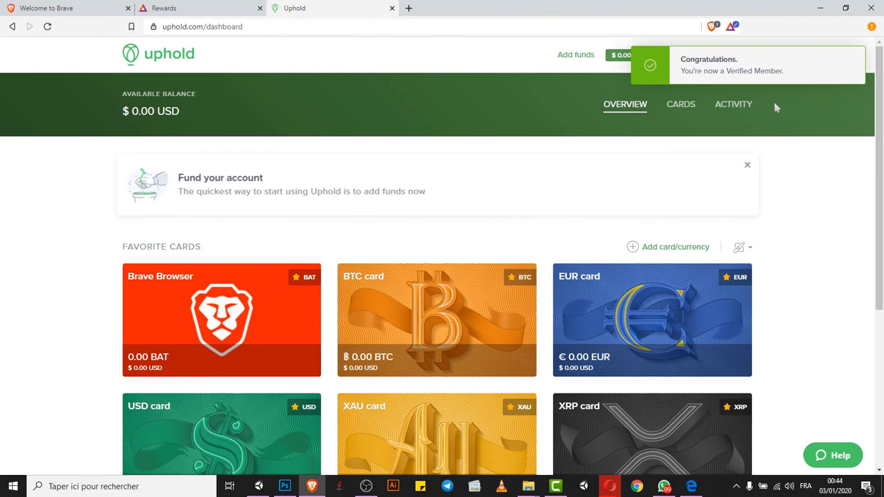
click(684, 113)
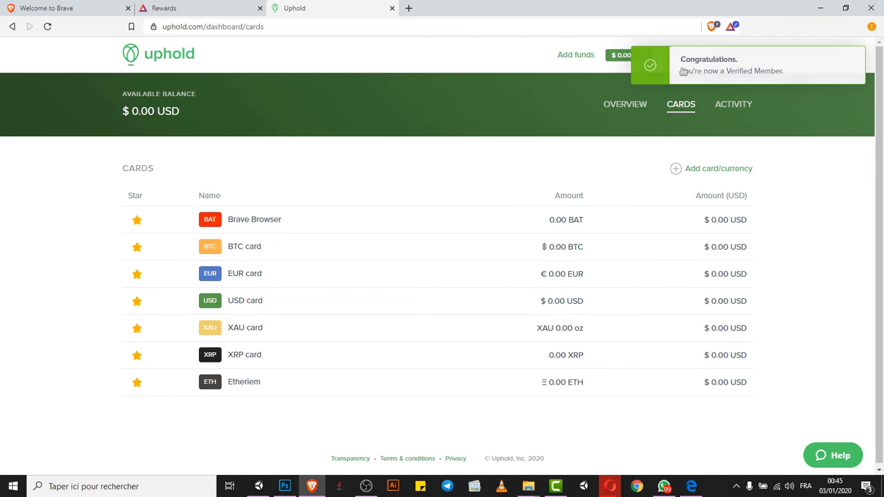
Browse Uphold settings: Preferences, Security, Funding Methods, Applications, and the developer applications help link.
click(723, 60)
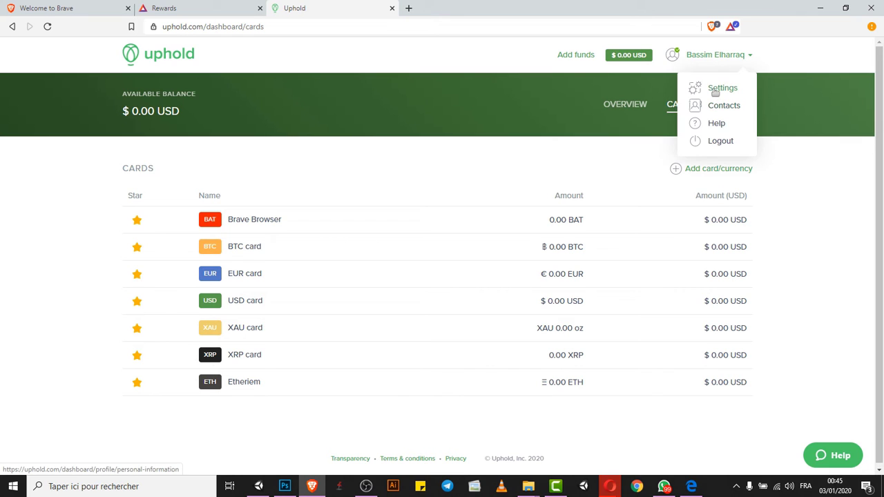
click(715, 89)
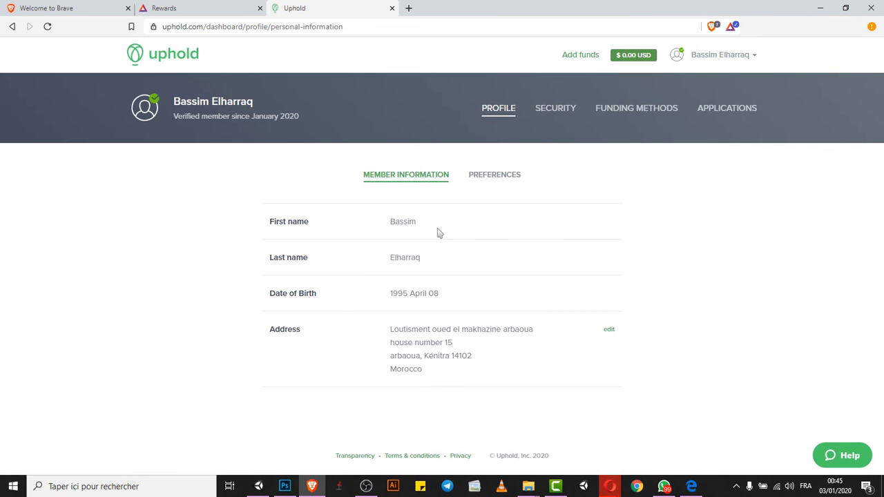
click(511, 177)
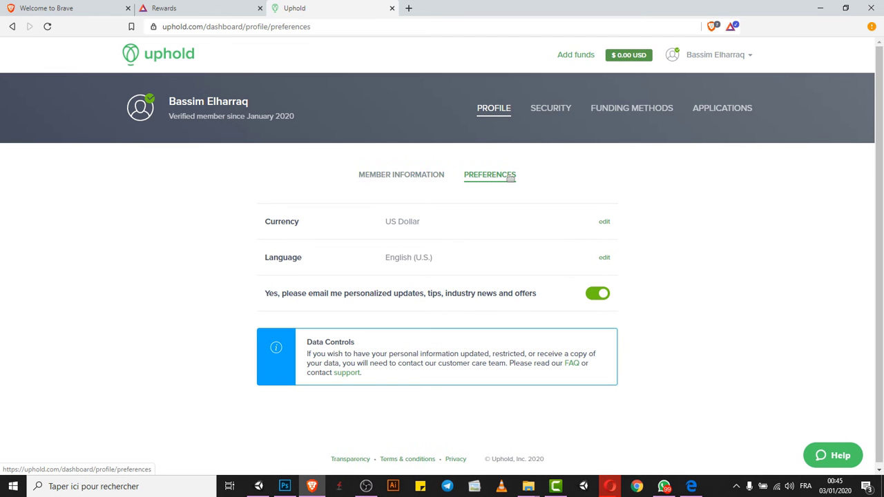
click(553, 112)
click(633, 111)
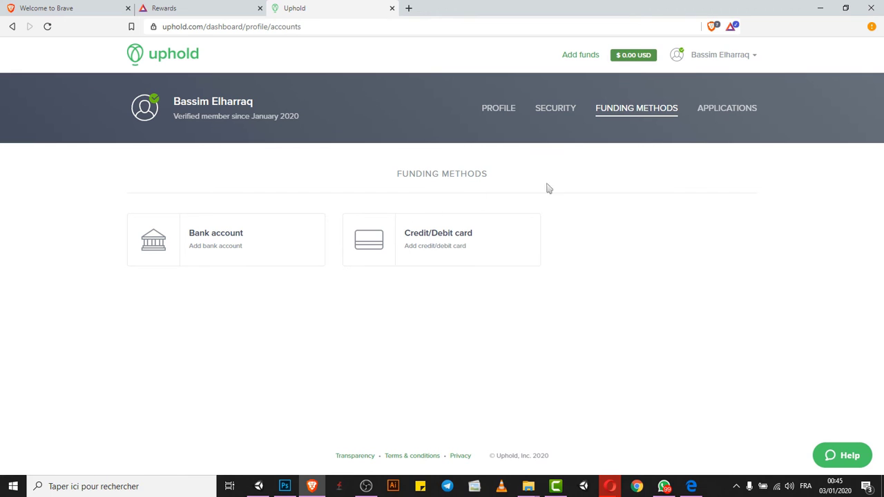
click(744, 112)
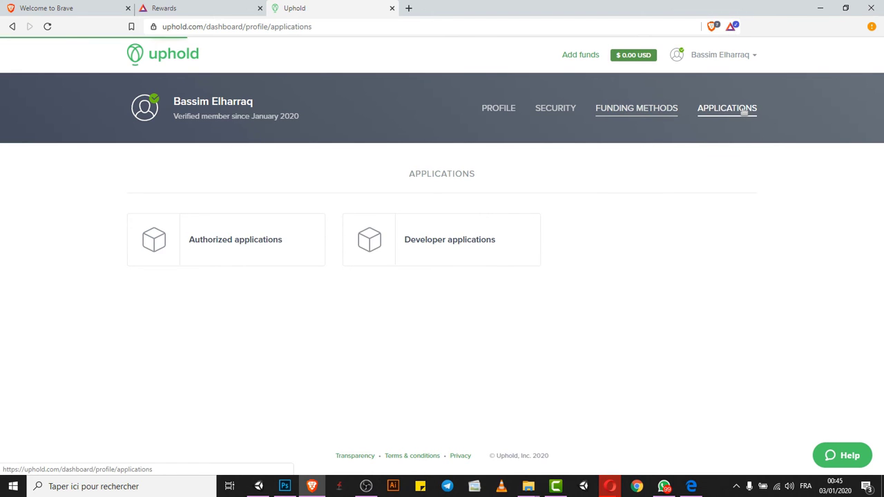
click(443, 249)
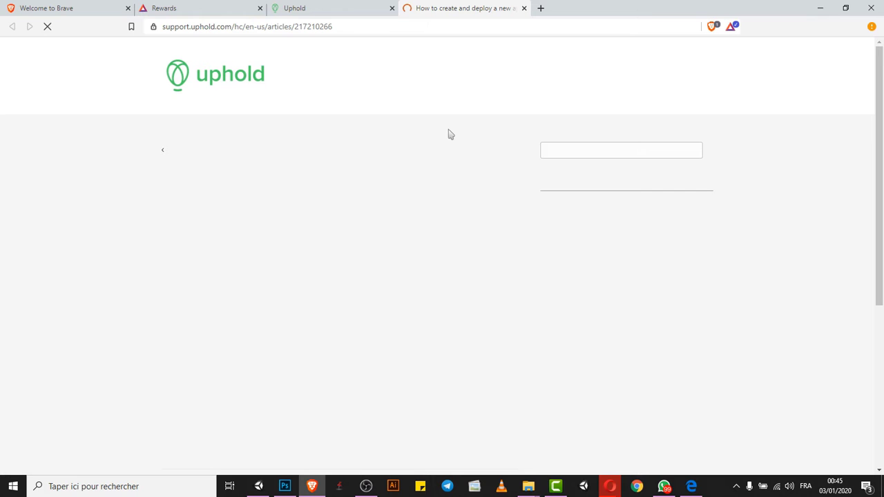
Read the deploying-to-production article title, then return via the Uphold tab to Brave Rewards.
drag(161, 184, 475, 217)
click(476, 216)
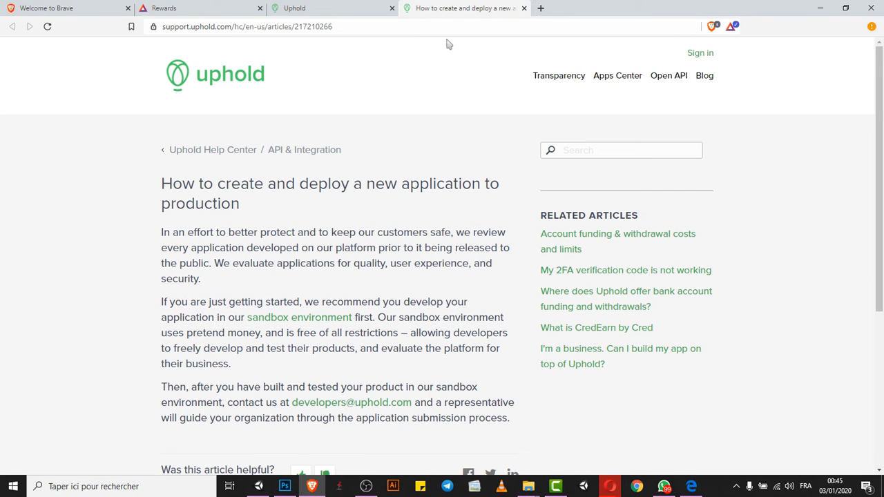
click(335, 7)
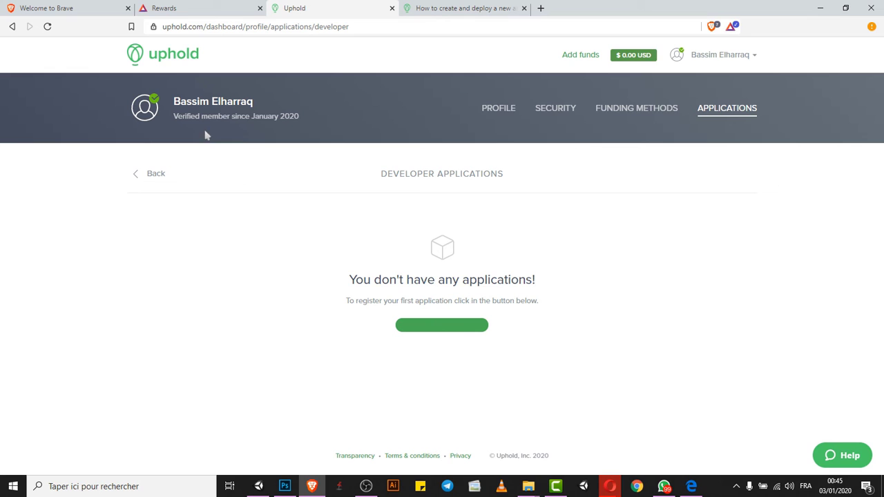
click(184, 9)
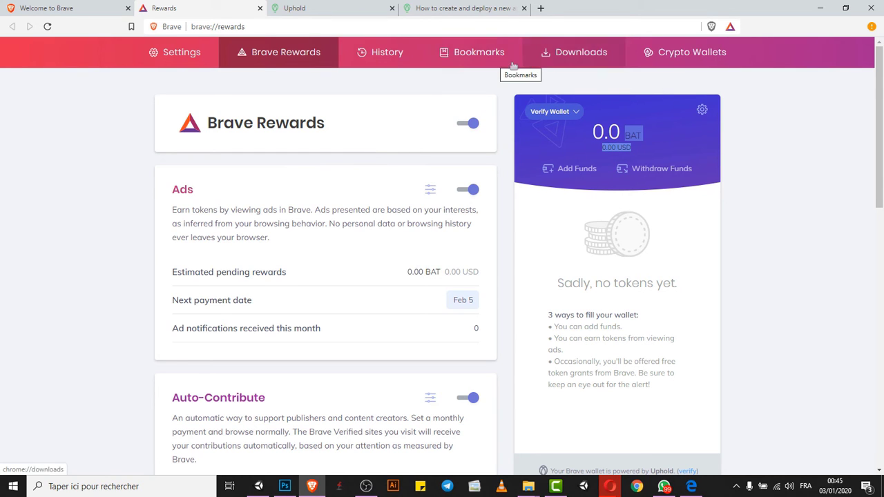
Reload the Rewards page, check the estimated earnings, then go to google.com.
click(308, 57)
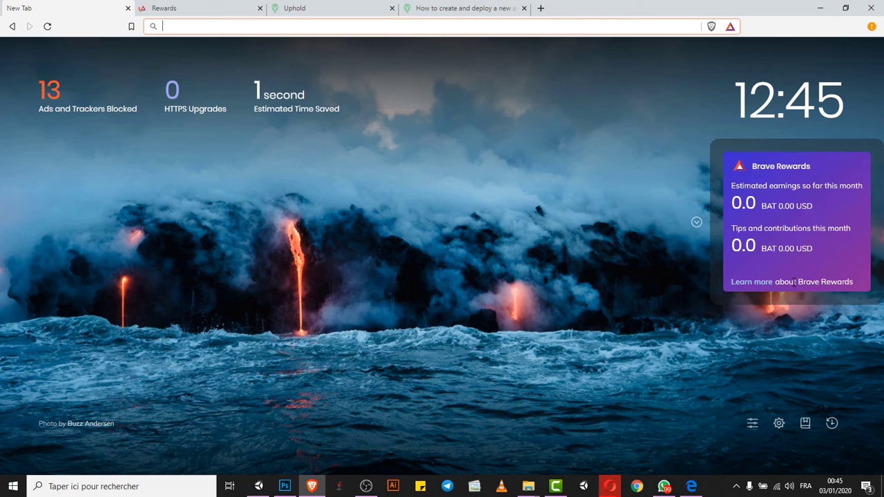
drag(728, 193, 859, 188)
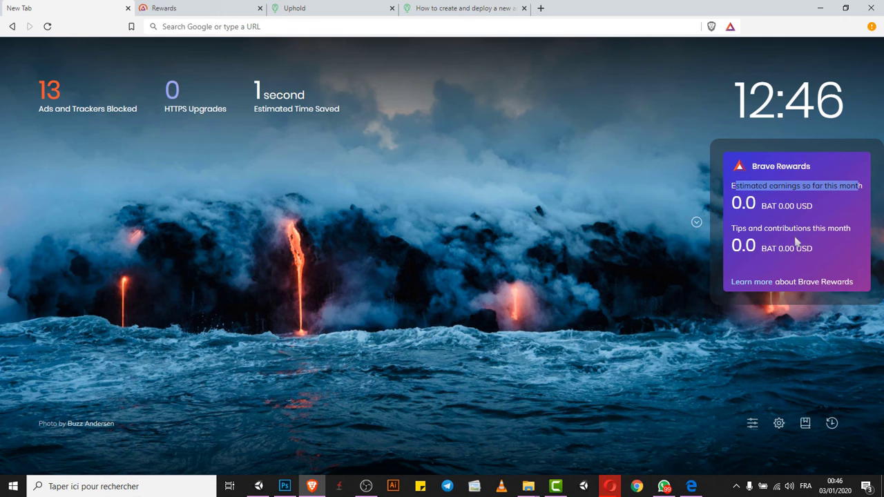
click(256, 26)
text(google.com)
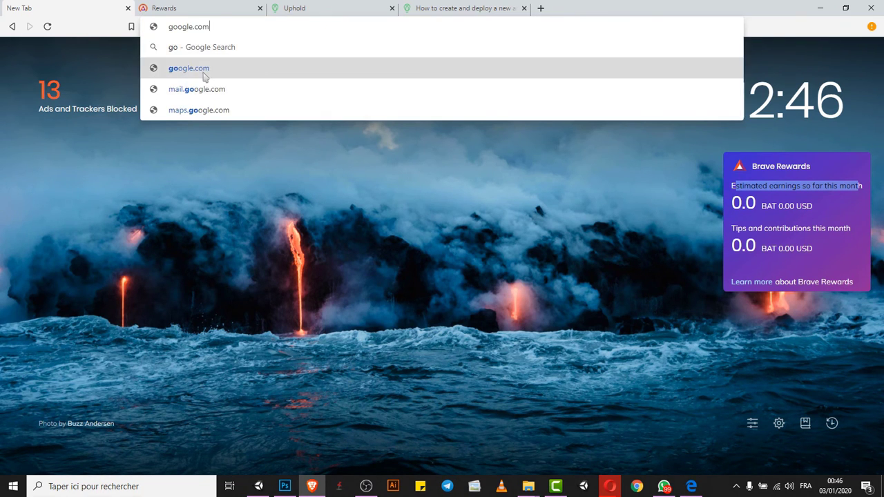
click(203, 69)
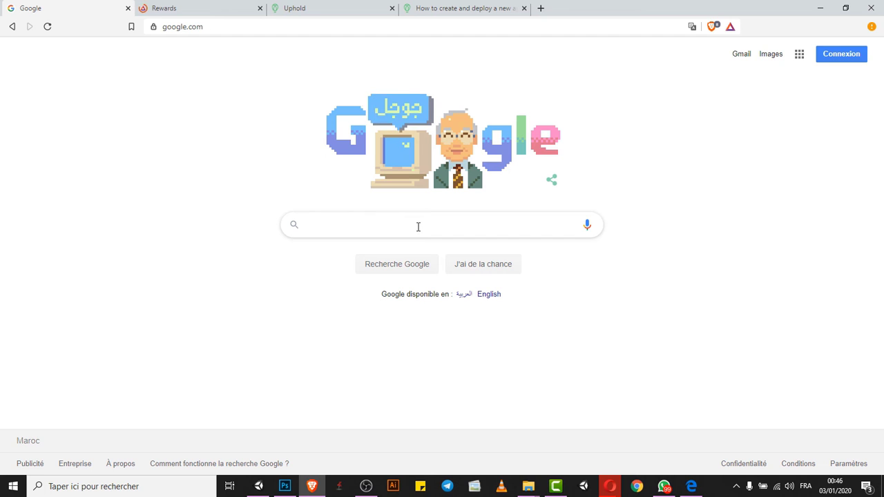
Search Google for 'youtube' and open the page's autoplay-blocked notice.
text(fa)
key(BackSpace)
key(BackSpace)
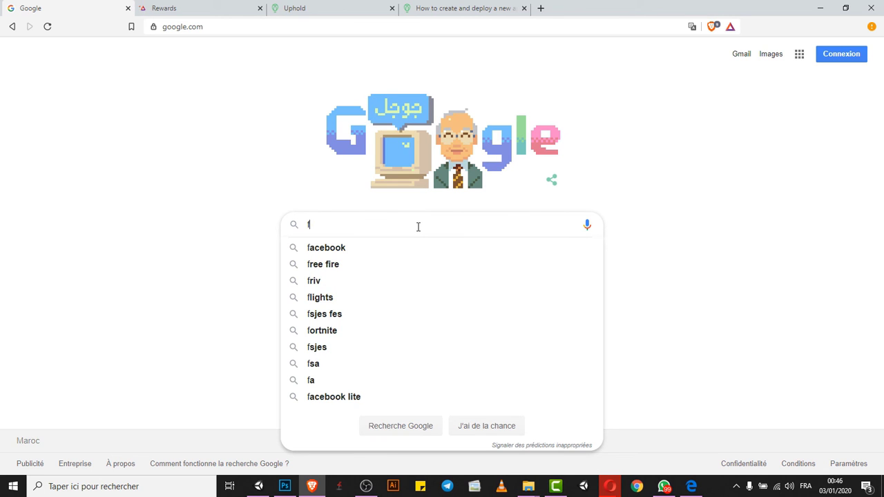
text(youtu)
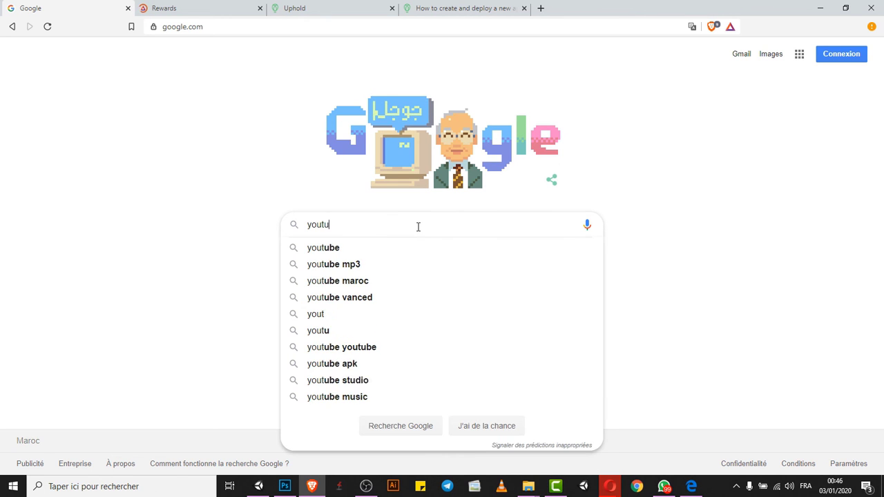
text(be)
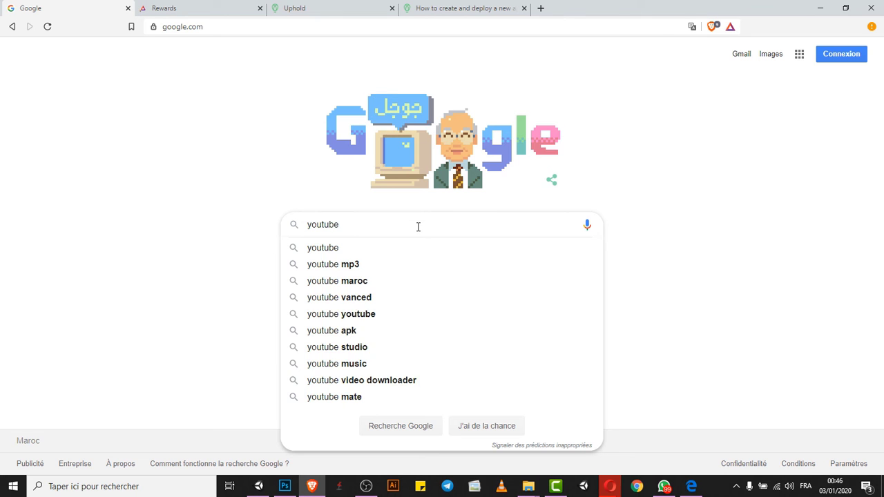
key(Return)
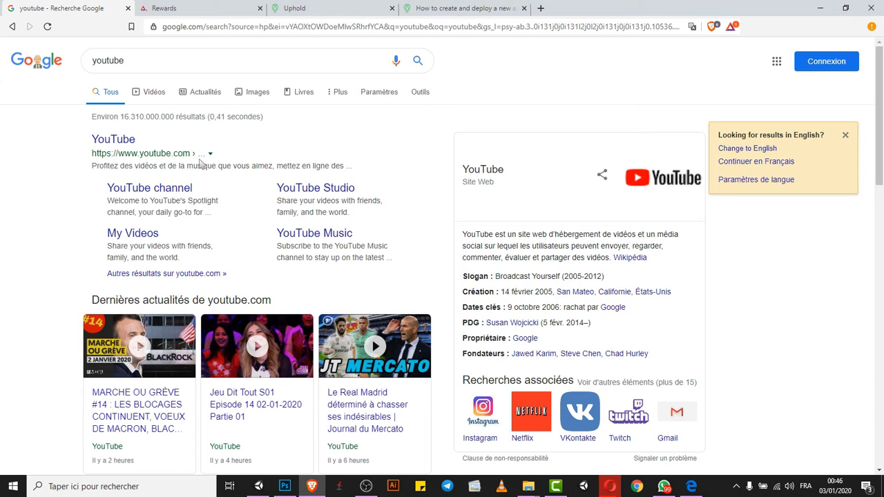
scroll(332, 196, down, 1)
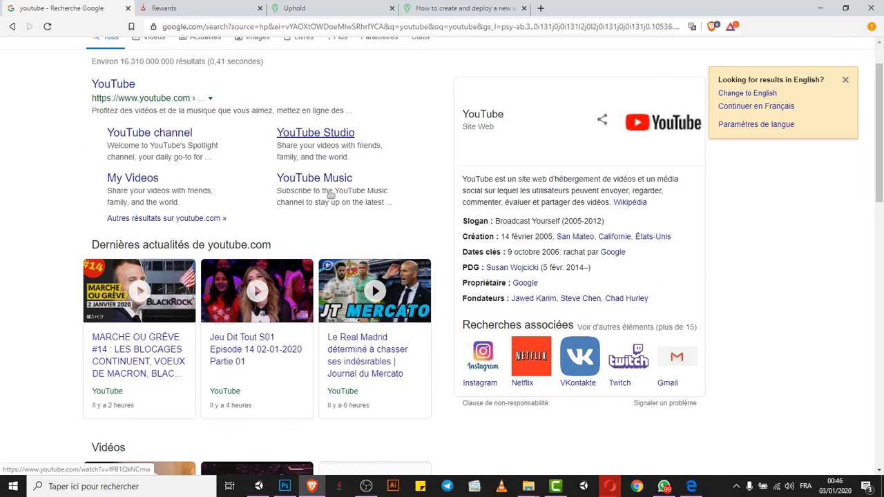
scroll(331, 197, up, 1)
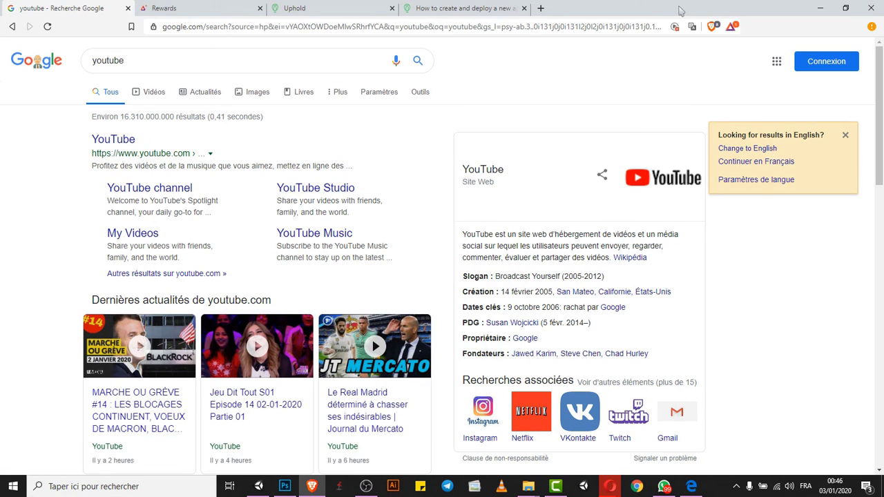
click(675, 27)
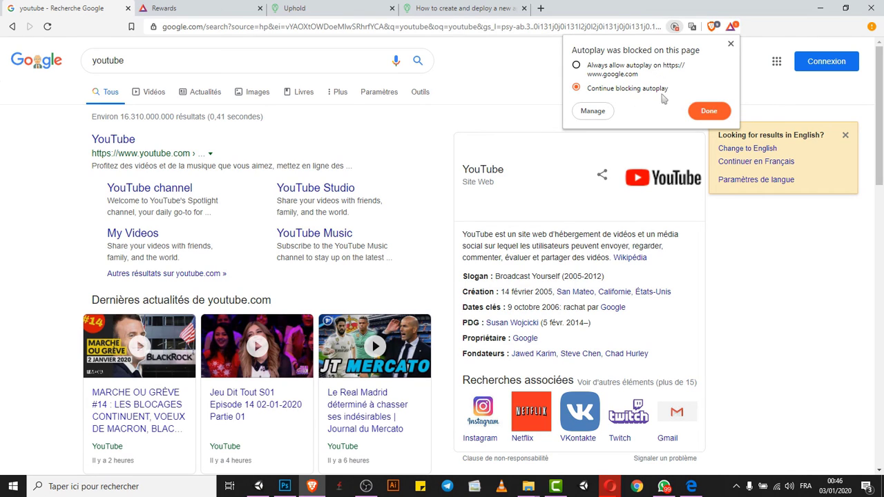
Keep autoplay blocked on google.com and refresh its creator verification status in Rewards.
click(715, 116)
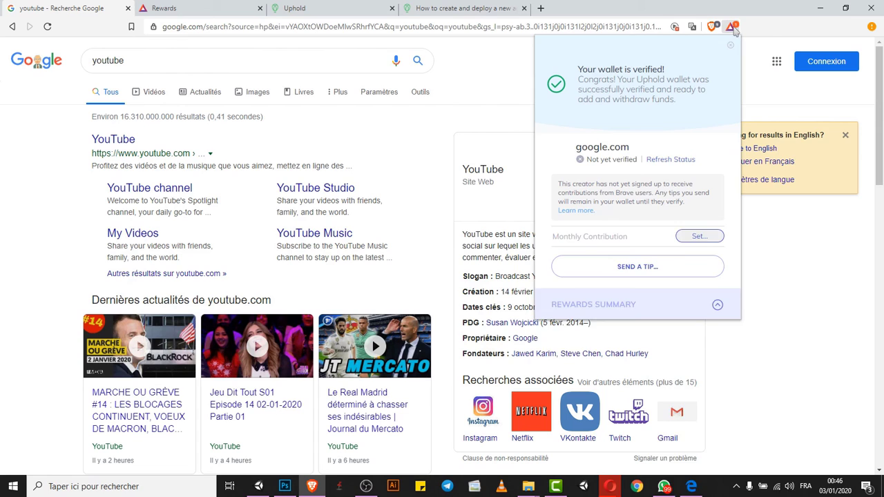
click(679, 159)
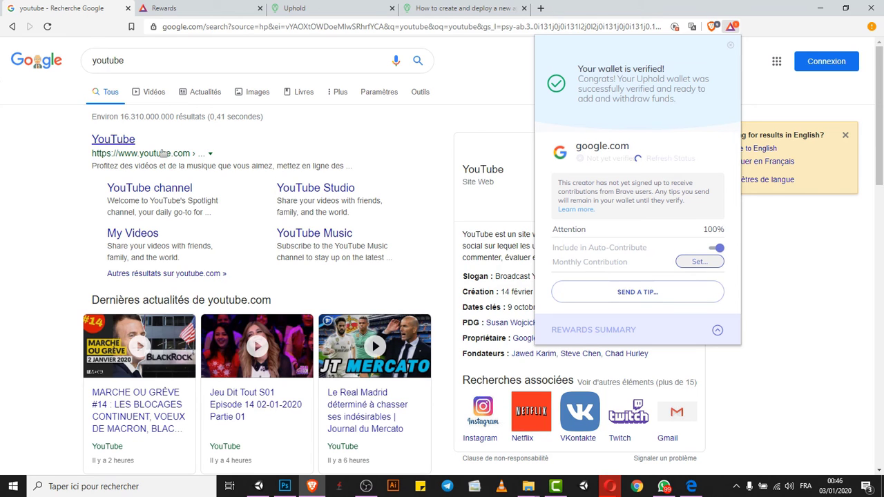
scroll(194, 286, down, 5)
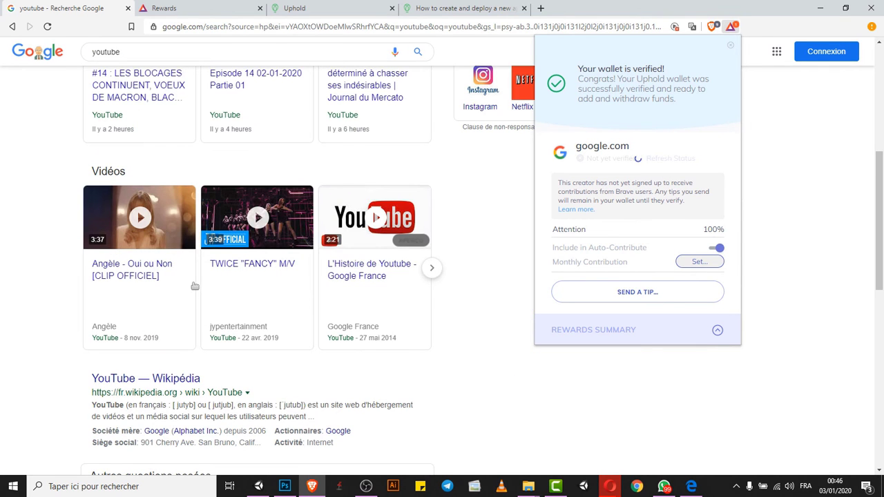
Switch to the Rewards page and review the wallet, Ads and Auto-Contribute sections.
click(195, 8)
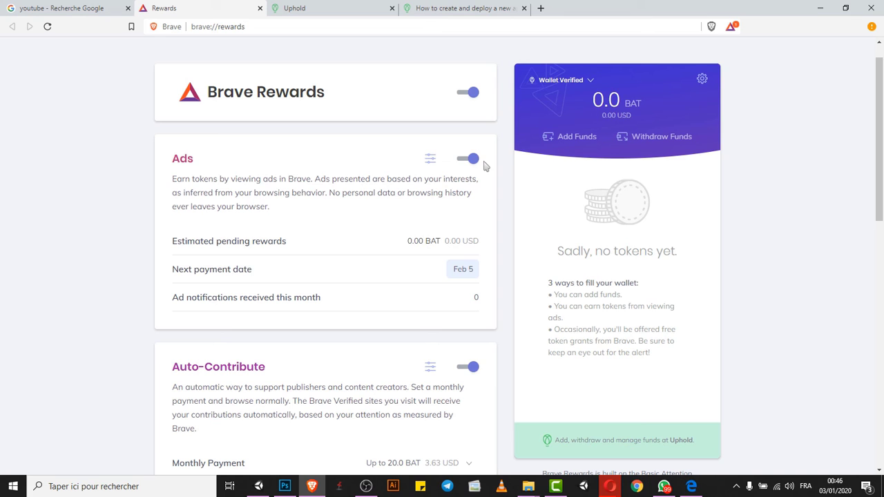
scroll(221, 235, down, 6)
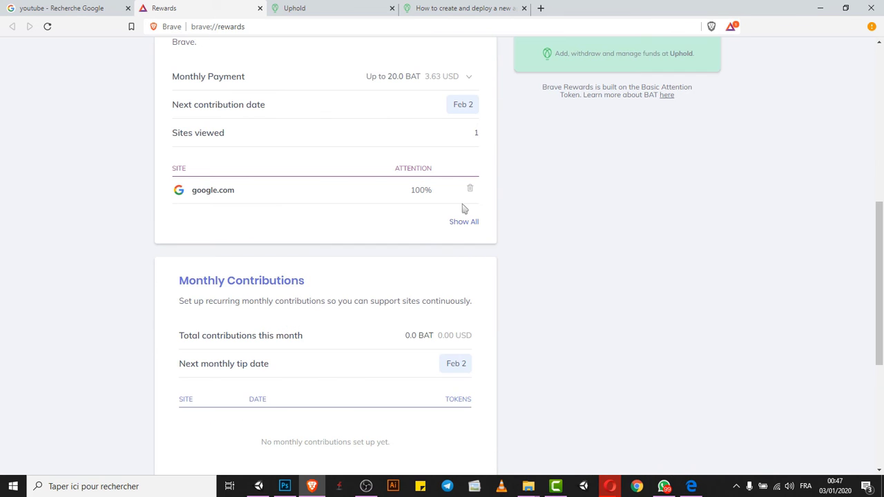
scroll(253, 138, up, 2)
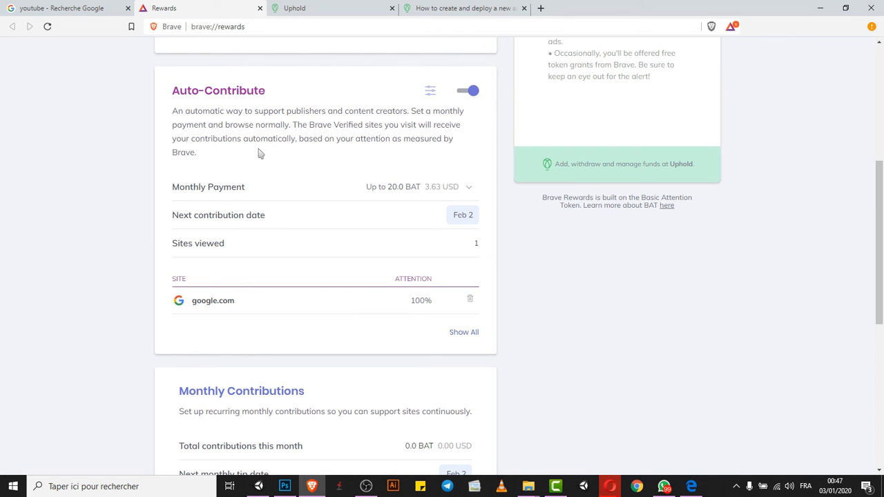
scroll(311, 159, down, 4)
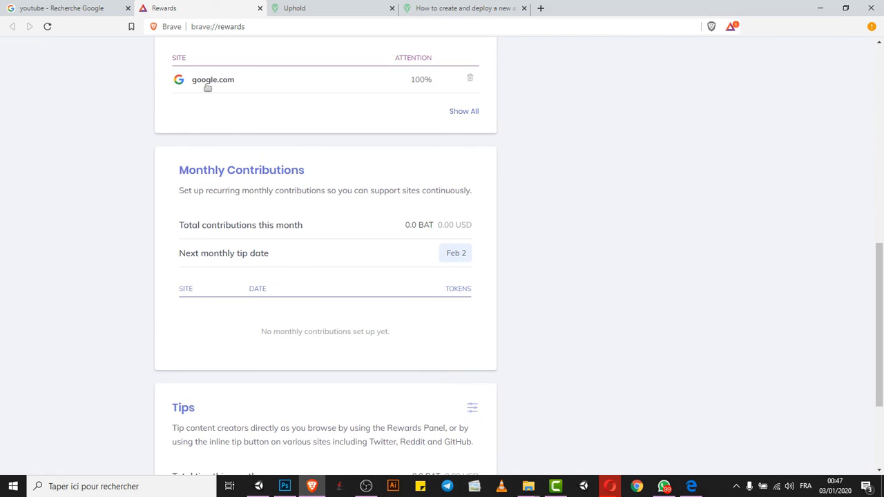
scroll(465, 146, down, 3)
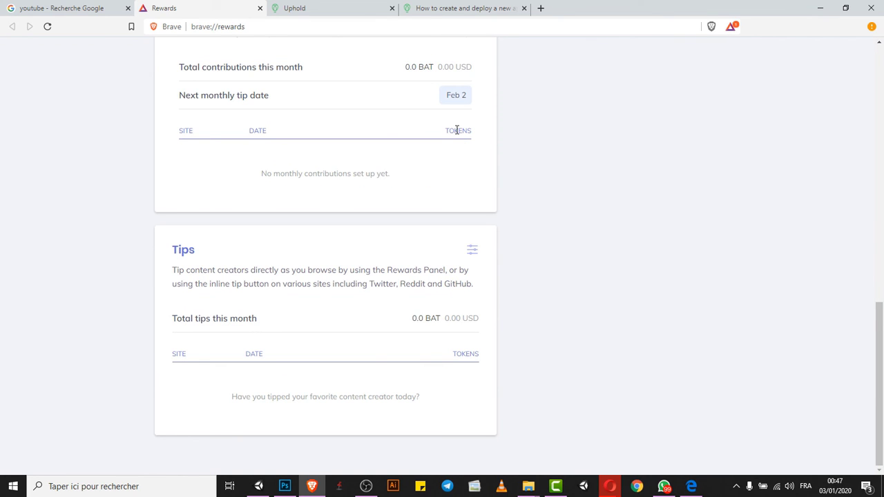
scroll(364, 280, up, 15)
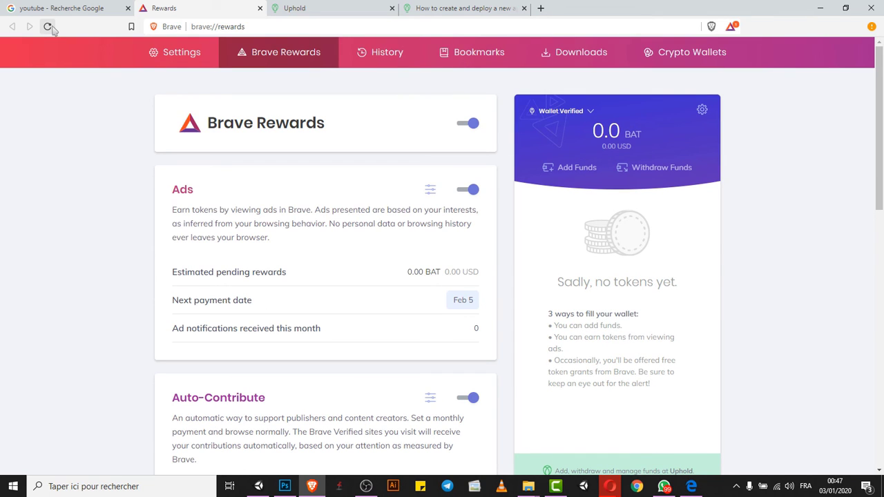
Cycle back to the Google results, then move to the Uphold developer applications tab.
scroll(546, 283, down, 1)
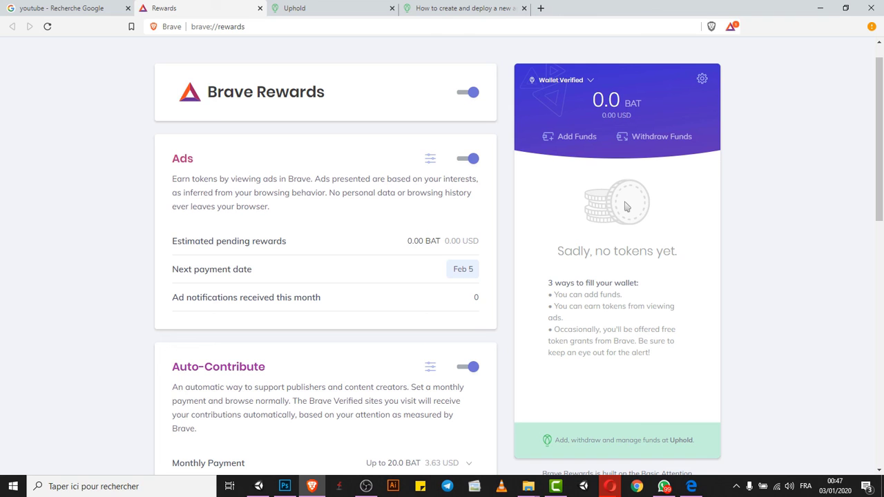
key(ctrl+shift+Tab)
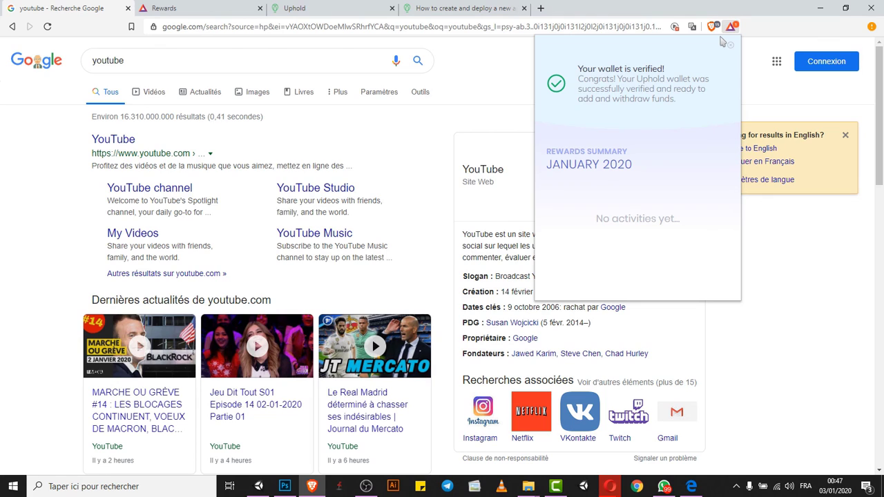
key(ctrl+3)
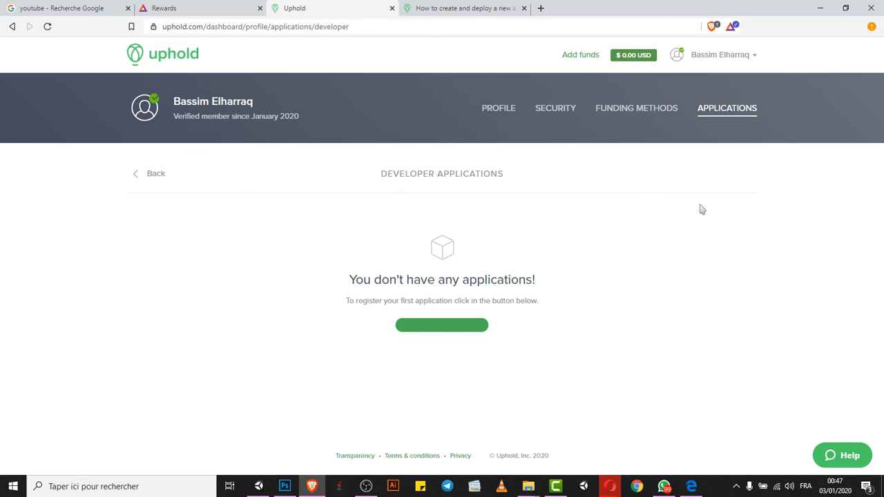
Return to the Rewards page and scroll down to Auto-Contribute.
click(200, 10)
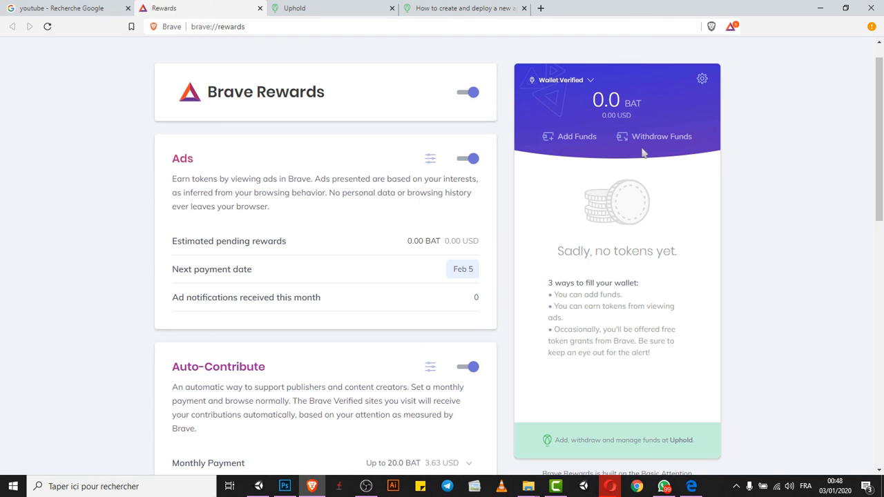
drag(548, 295, 638, 283)
click(630, 311)
scroll(612, 322, down, 3)
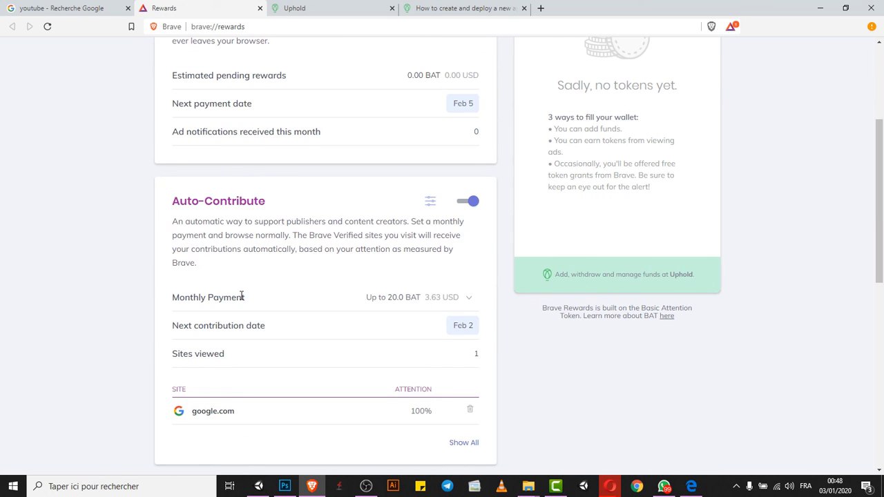
Review the Auto-Contribute monthly payment choices, leaving it at up to 20.0 BAT.
drag(392, 297, 417, 297)
click(450, 297)
scroll(456, 331, down, 2)
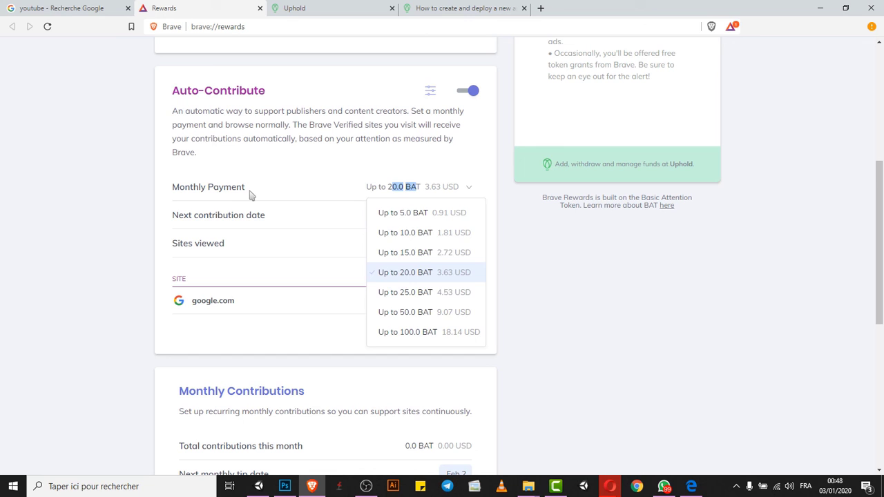
click(612, 333)
scroll(385, 226, down, 3)
scroll(385, 225, up, 8)
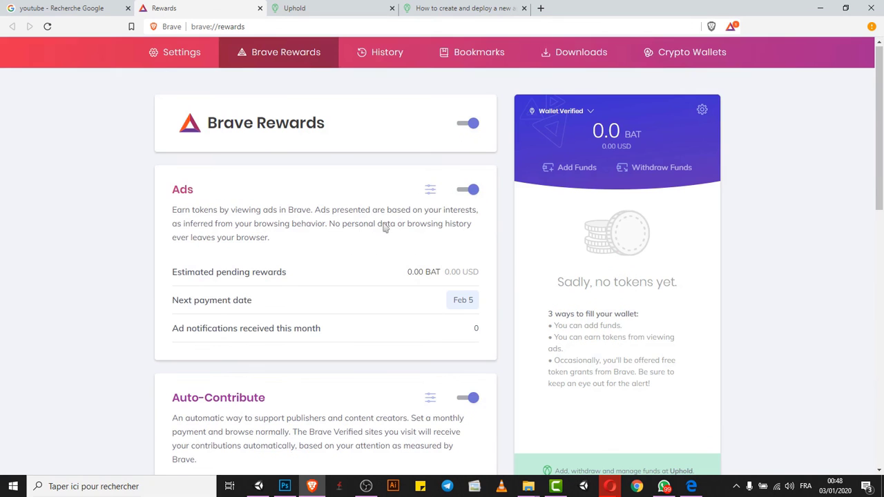
Open Crypto Wallets, then cycle through Uphold and Google tabs to the Uphold deployment article.
click(702, 57)
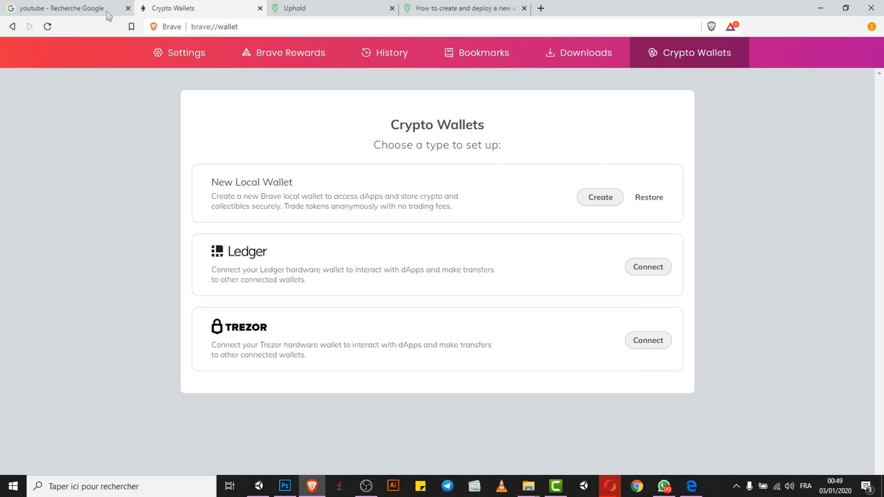
click(351, 13)
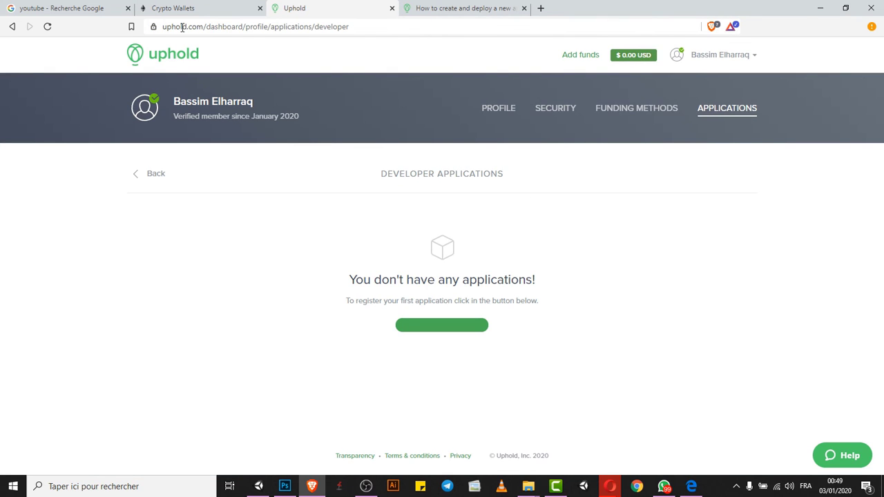
click(197, 7)
click(81, 9)
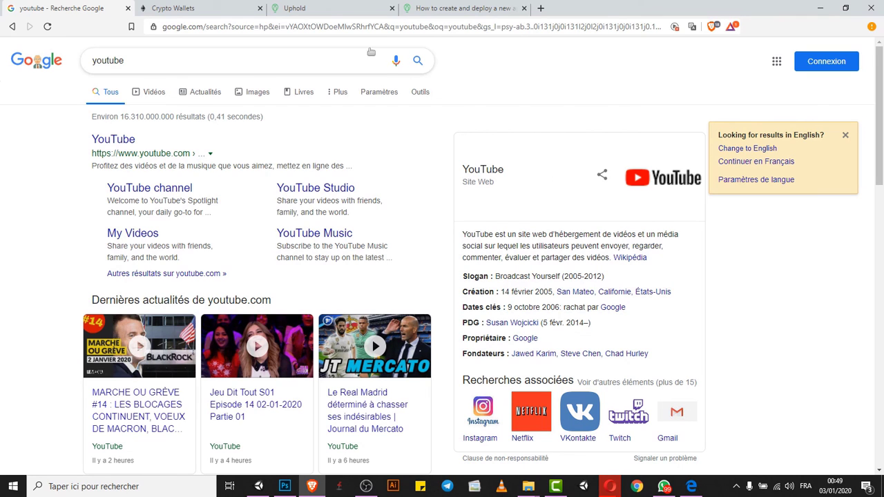
click(452, 9)
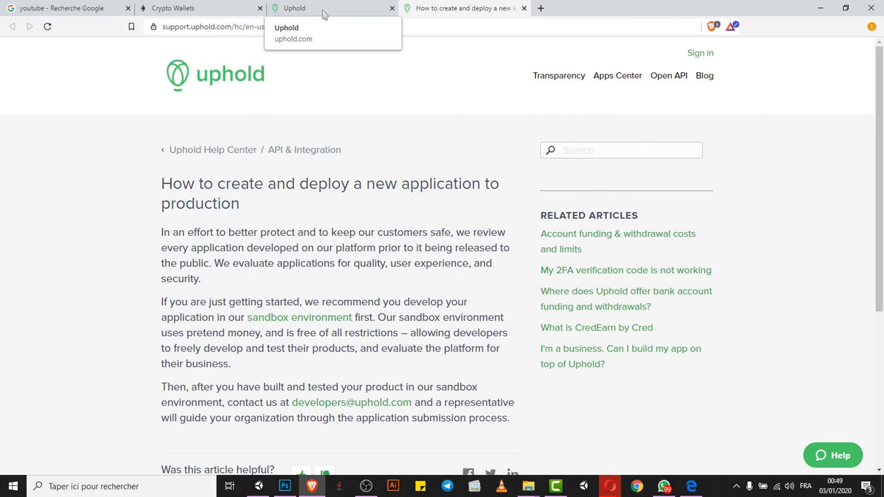